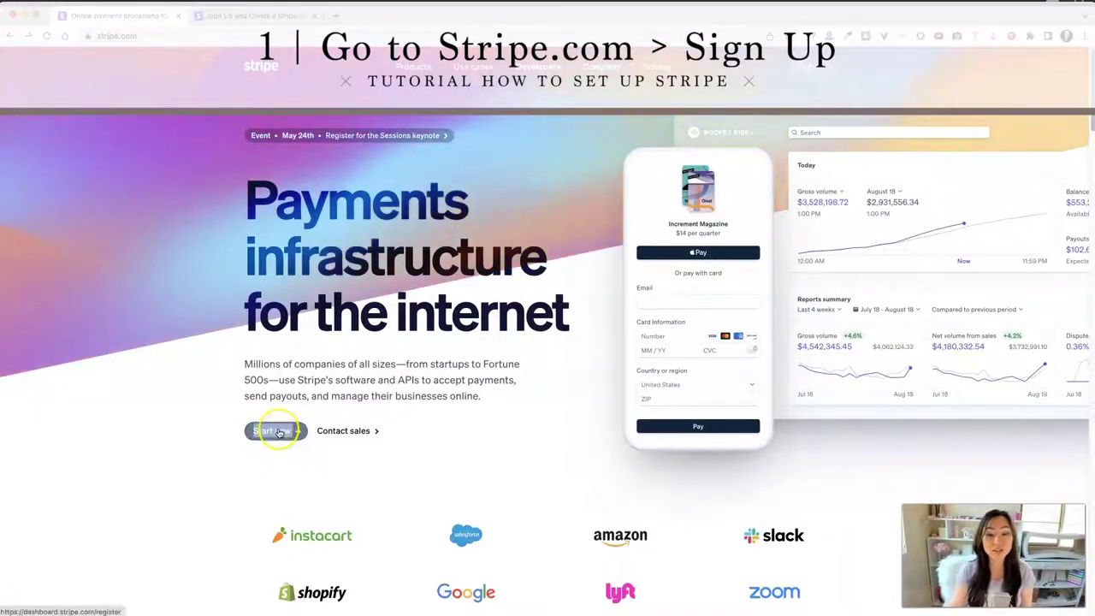
# Step: Create a Stripe account with a business email, full name, United States and a password
pyautogui.click(276, 16)
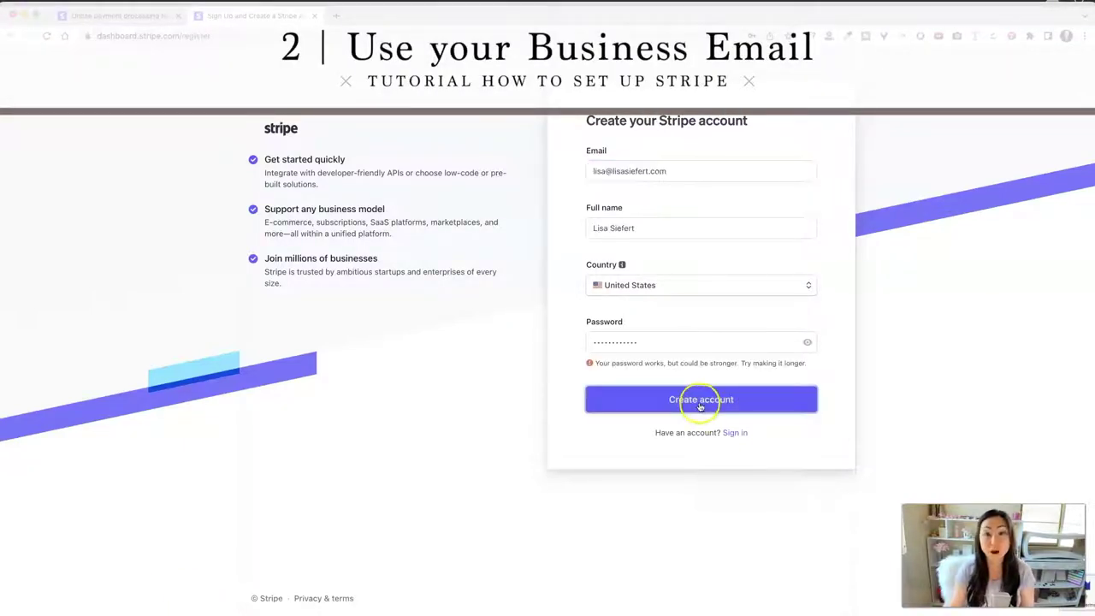
pyautogui.click(700, 408)
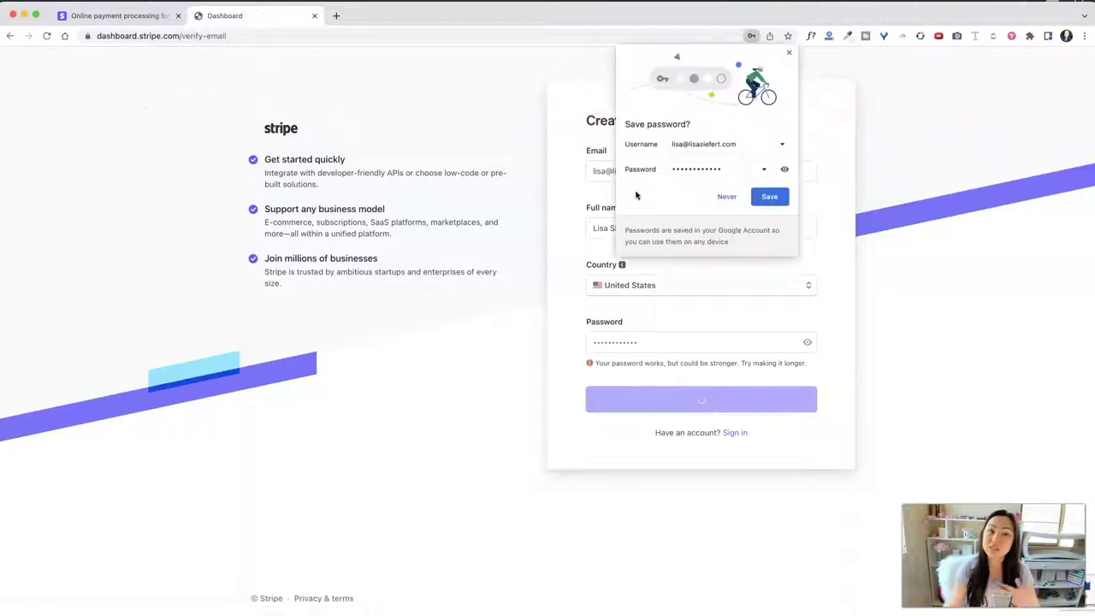
# Step: Save the new password in the browser and verify the email via Stripe's Gmail message
pyautogui.click(768, 196)
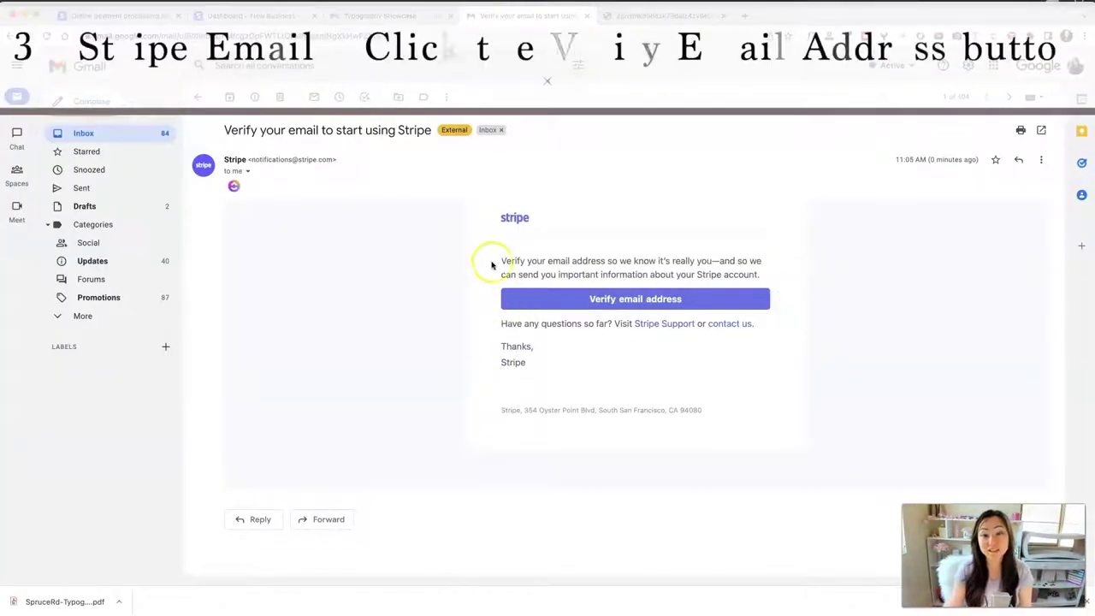
pyautogui.click(633, 301)
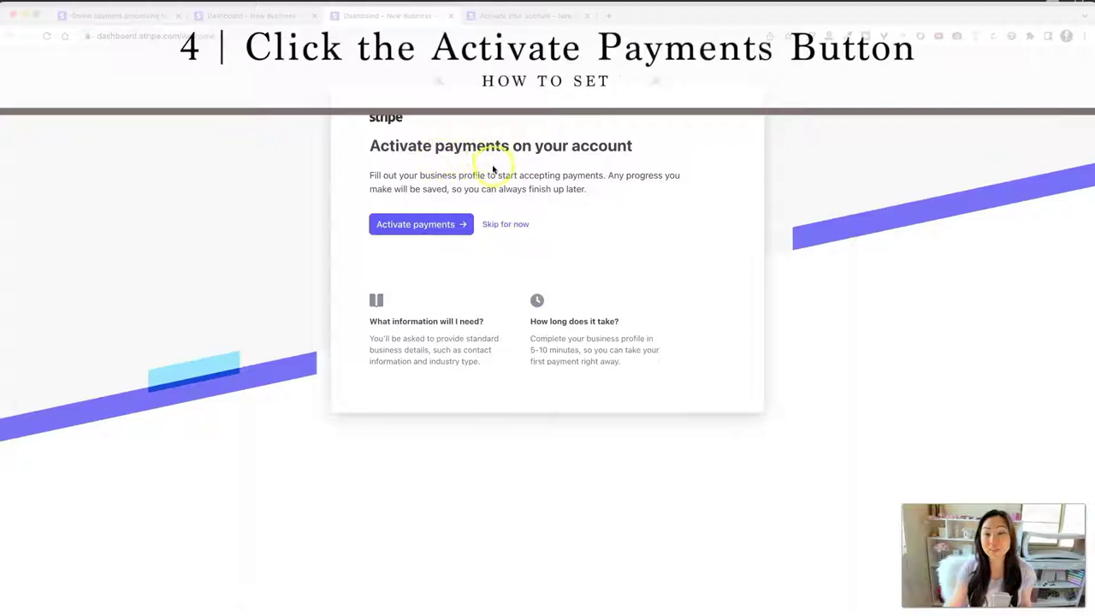
# Step: Start activating payments and autofill the registered business address from saved details
pyautogui.click(409, 224)
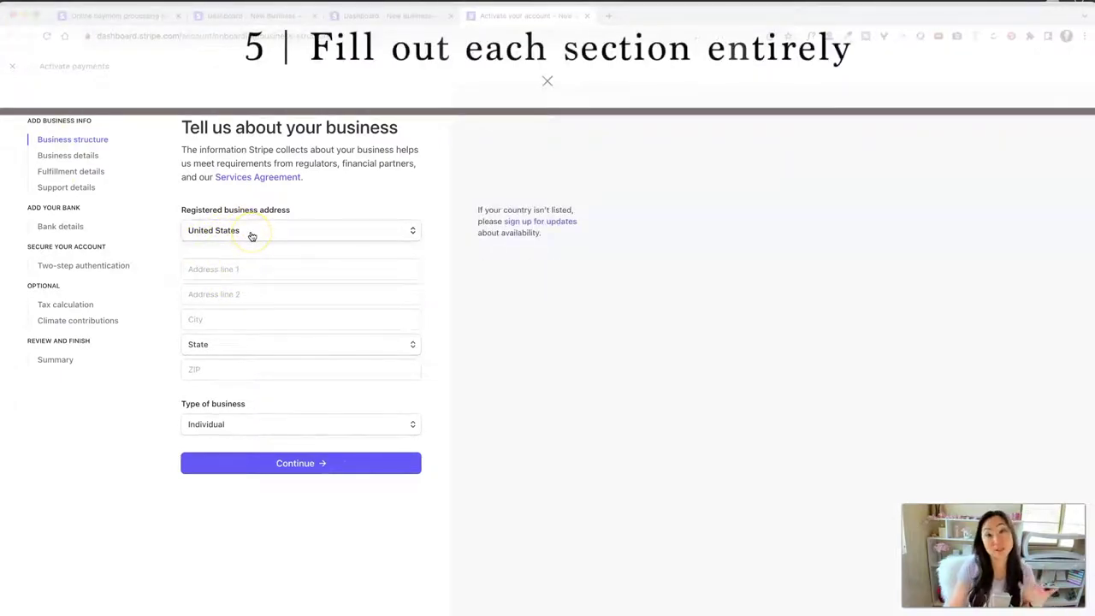
pyautogui.click(255, 270)
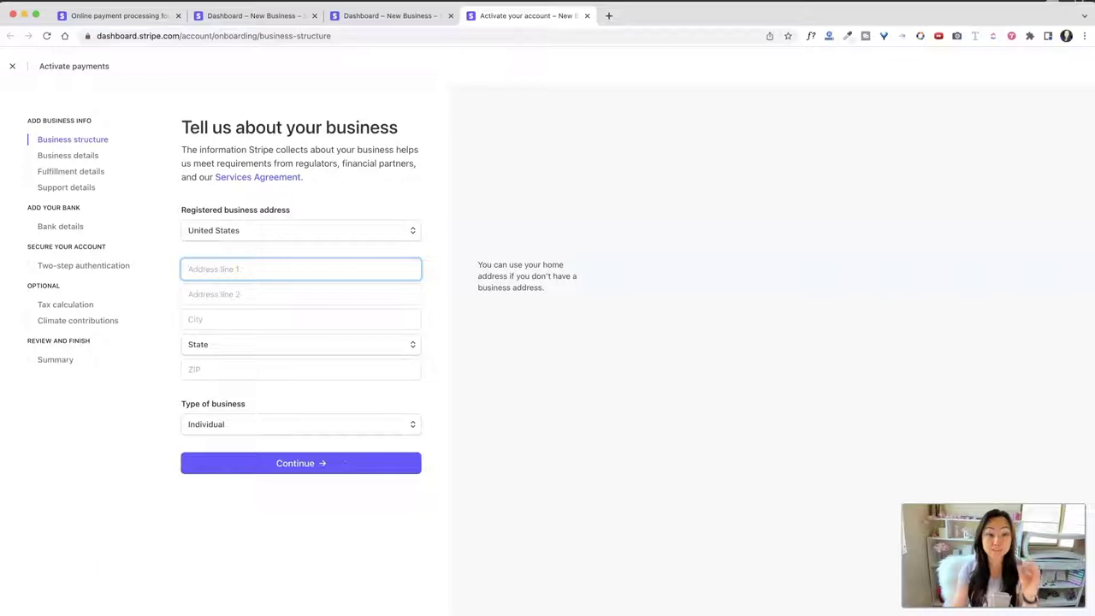
pyautogui.click(332, 464)
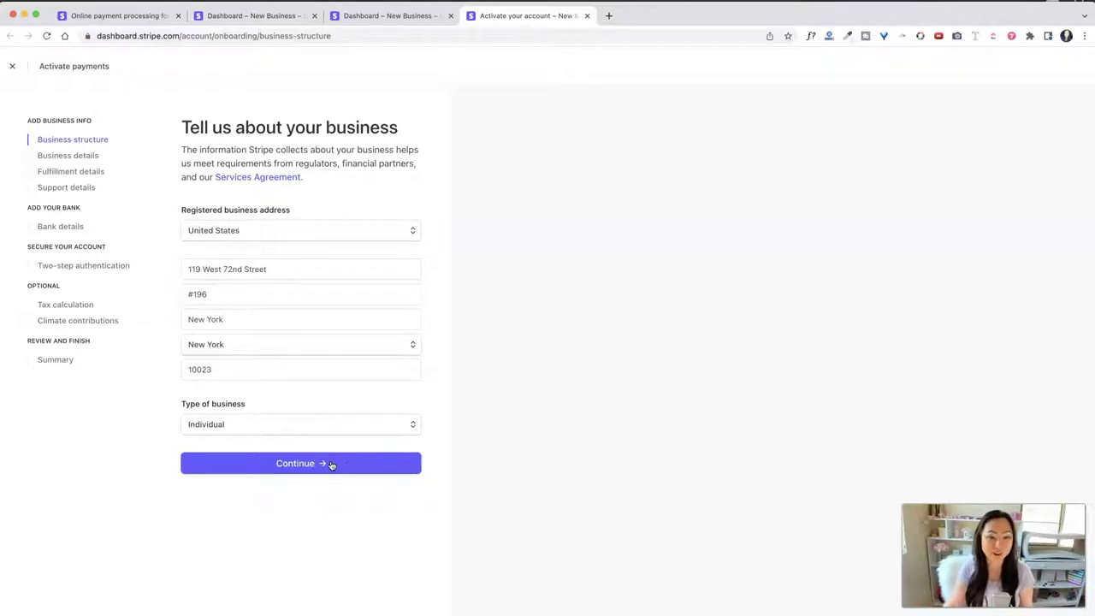
# Step: Keep Individual as the business type and submit the business structure step
pyautogui.click(252, 422)
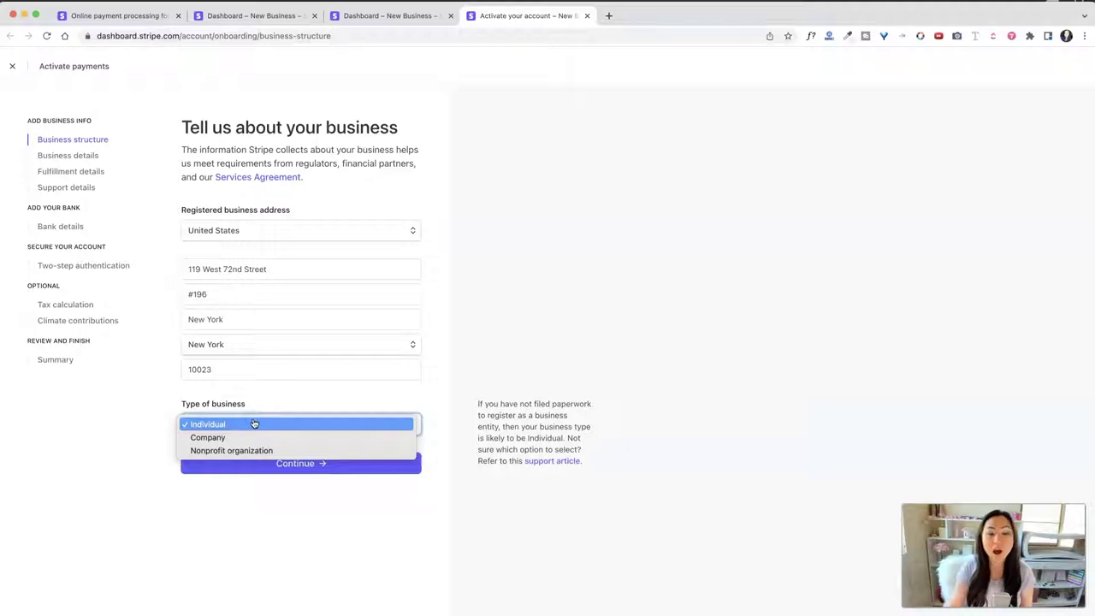
pyautogui.moveTo(254, 424); pyautogui.dragTo(258, 441)
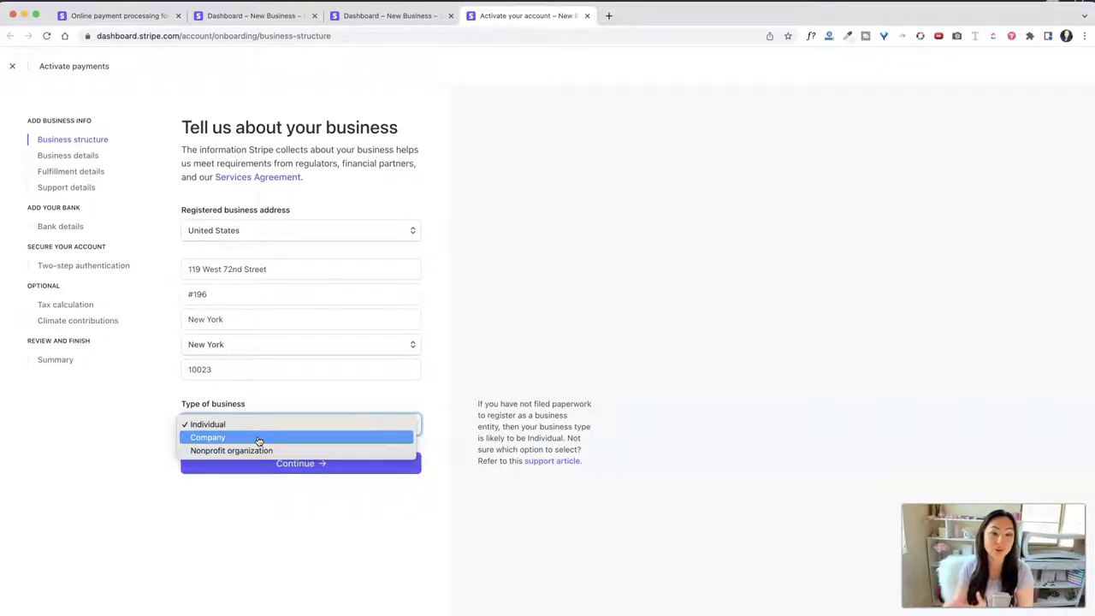
pyautogui.click(323, 392)
pyautogui.click(320, 463)
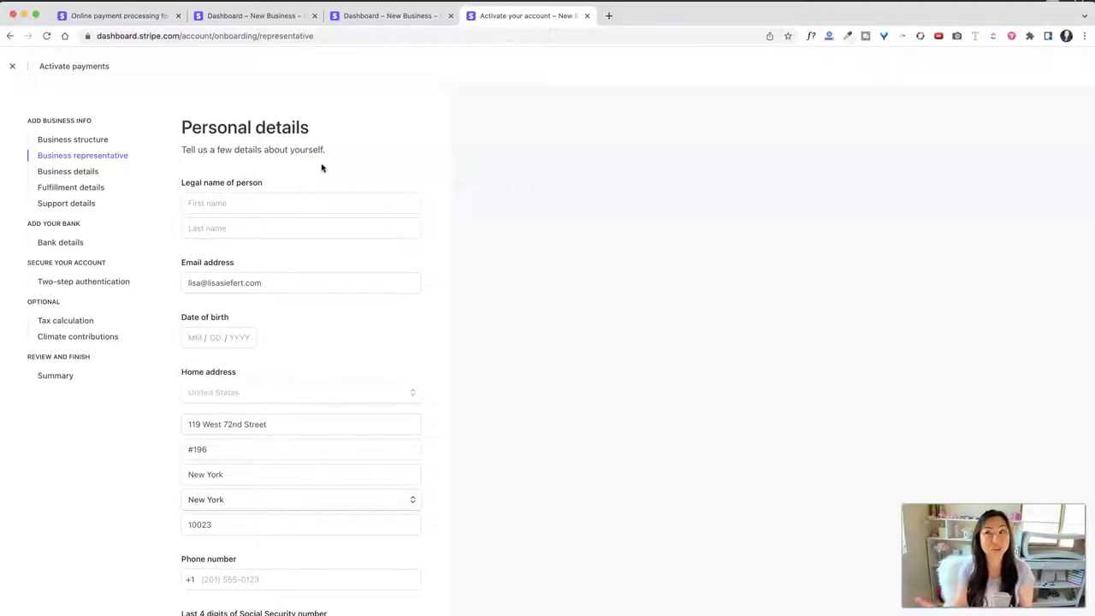
# Step: Go through the Personal details form and continue on to Business details
pyautogui.click(280, 208)
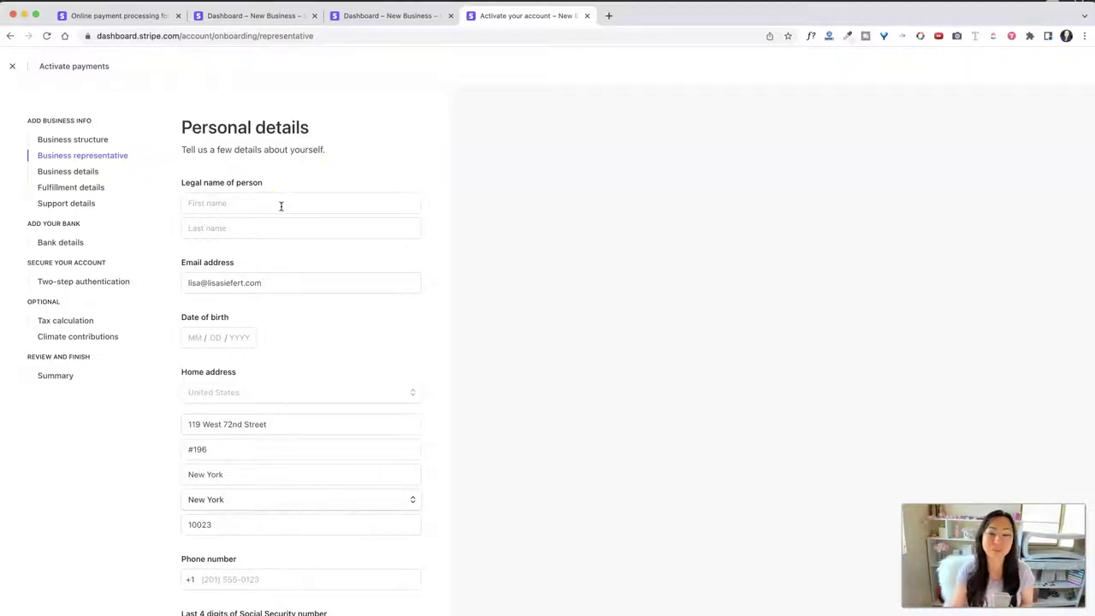
pyautogui.scroll(-3, 225, 331)
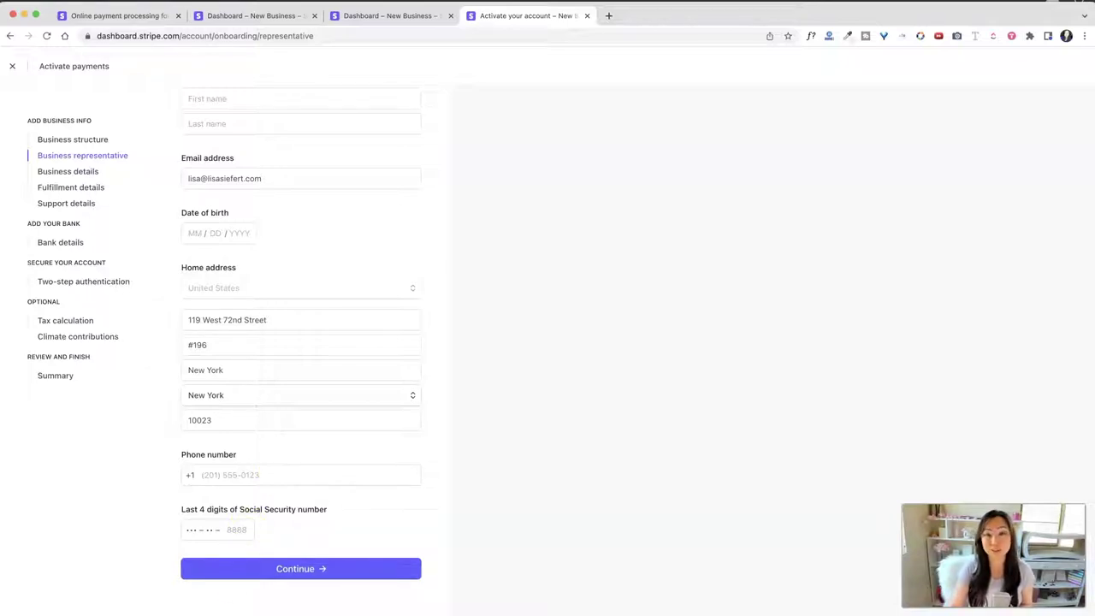
pyautogui.click(248, 568)
# Step: Choose Books as the business industry
pyautogui.click(378, 205)
pyautogui.write('books')
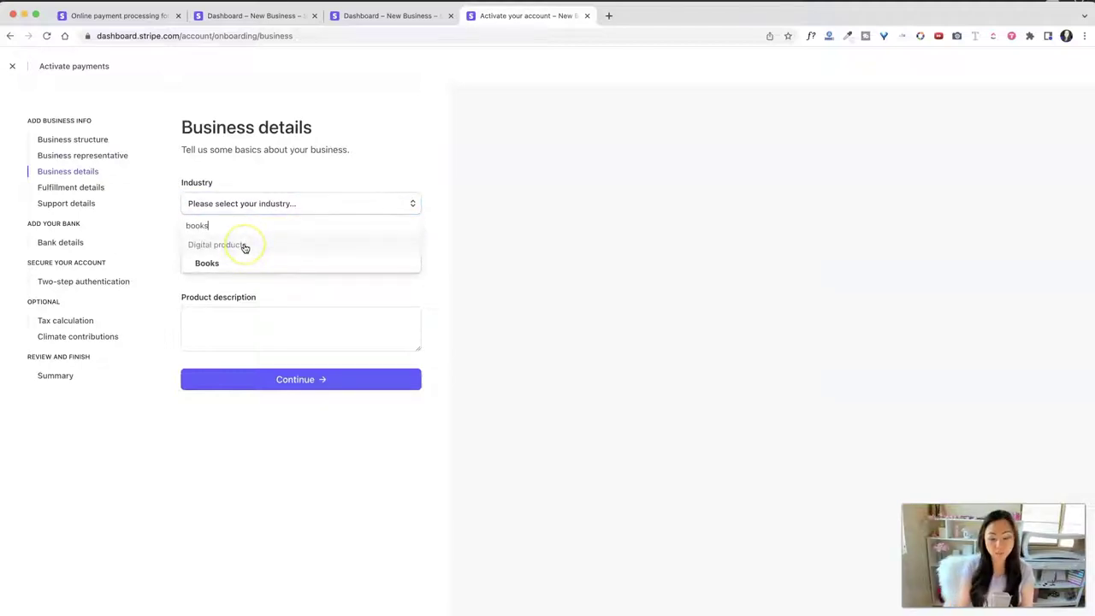
pyautogui.press('BackSpace')
pyautogui.press('BackSpace')
pyautogui.press('BackSpace')
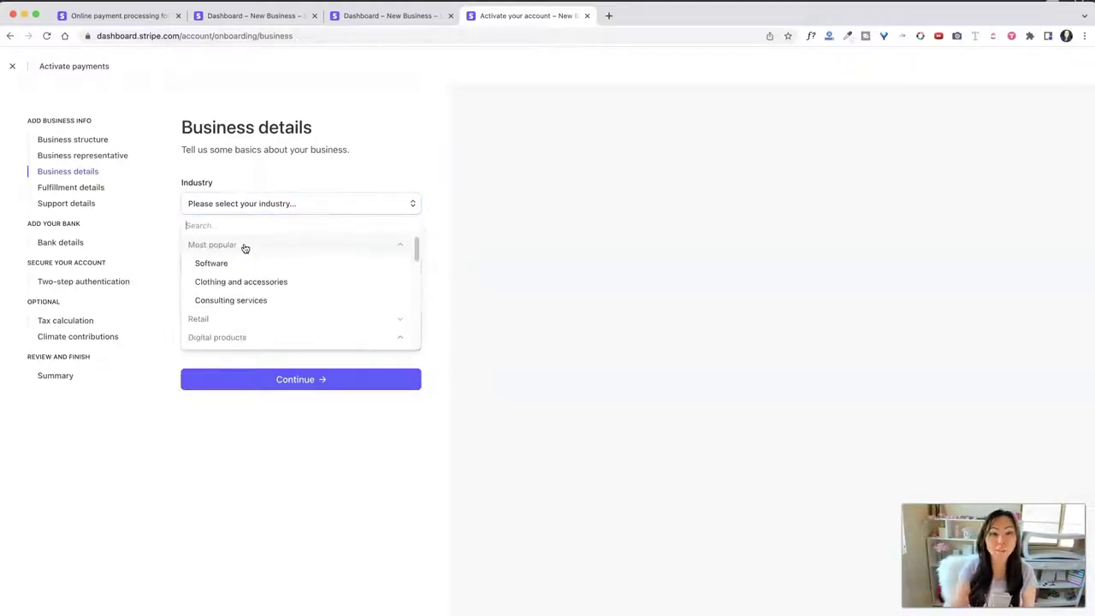
pyautogui.scroll(-5, 264, 317)
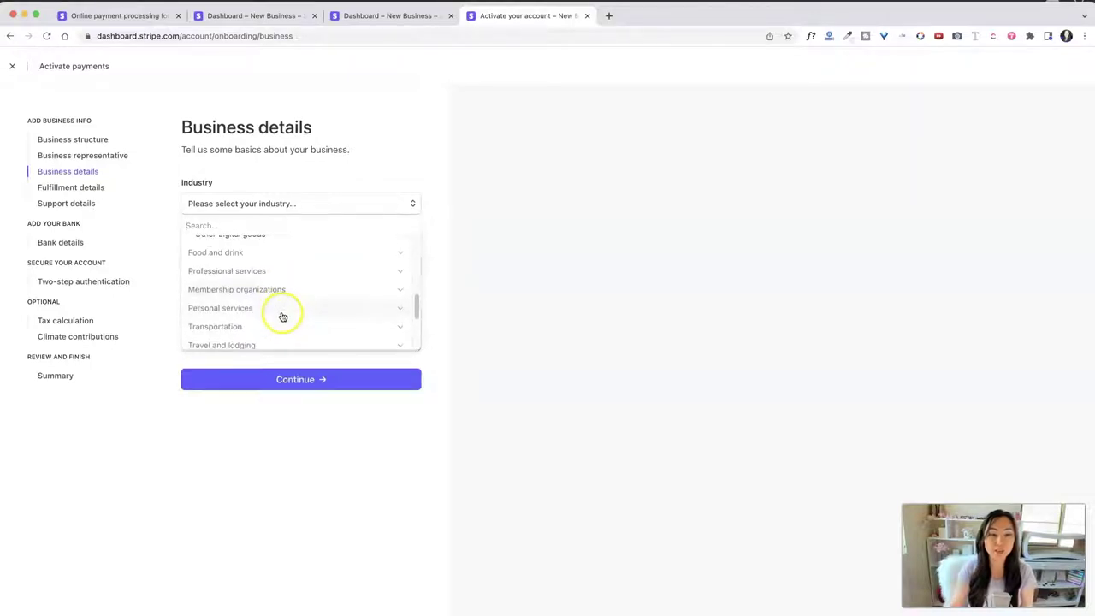
pyautogui.scroll(-5, 283, 316)
pyautogui.scroll(10, 285, 311)
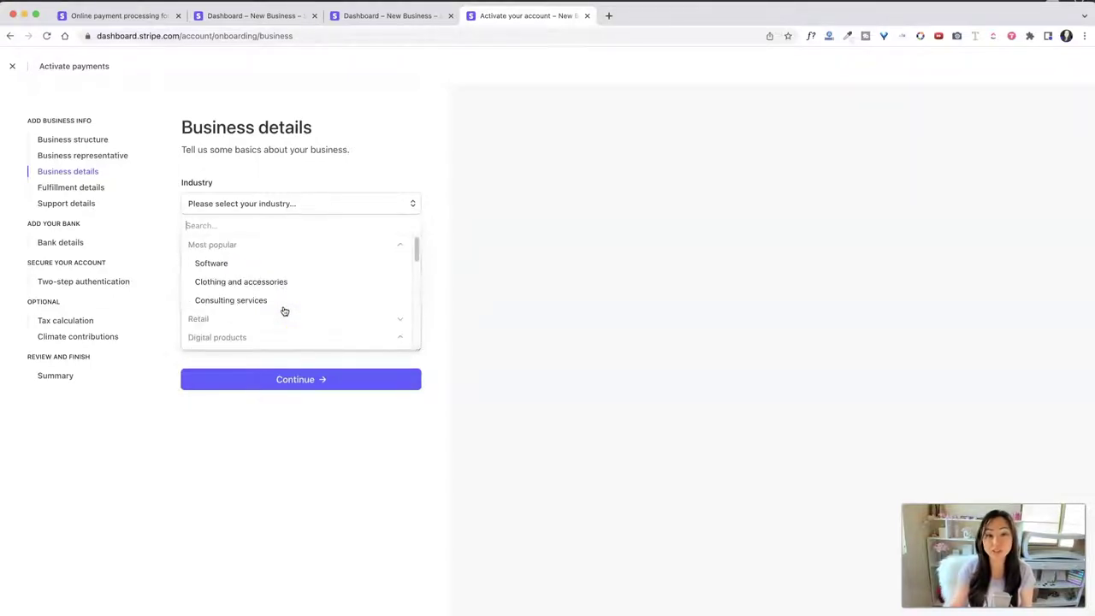
pyautogui.scroll(-2, 283, 311)
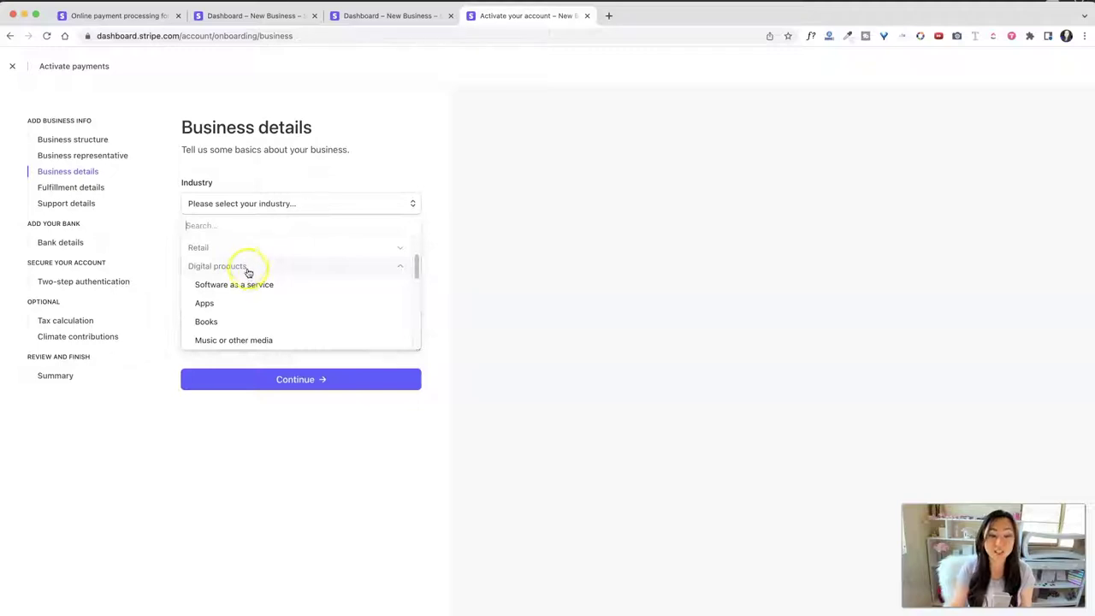
pyautogui.scroll(-1, 248, 308)
pyautogui.click(245, 311)
# Step: Enter the business website and description 'I write cozy mystery books', then submit
pyautogui.click(277, 263)
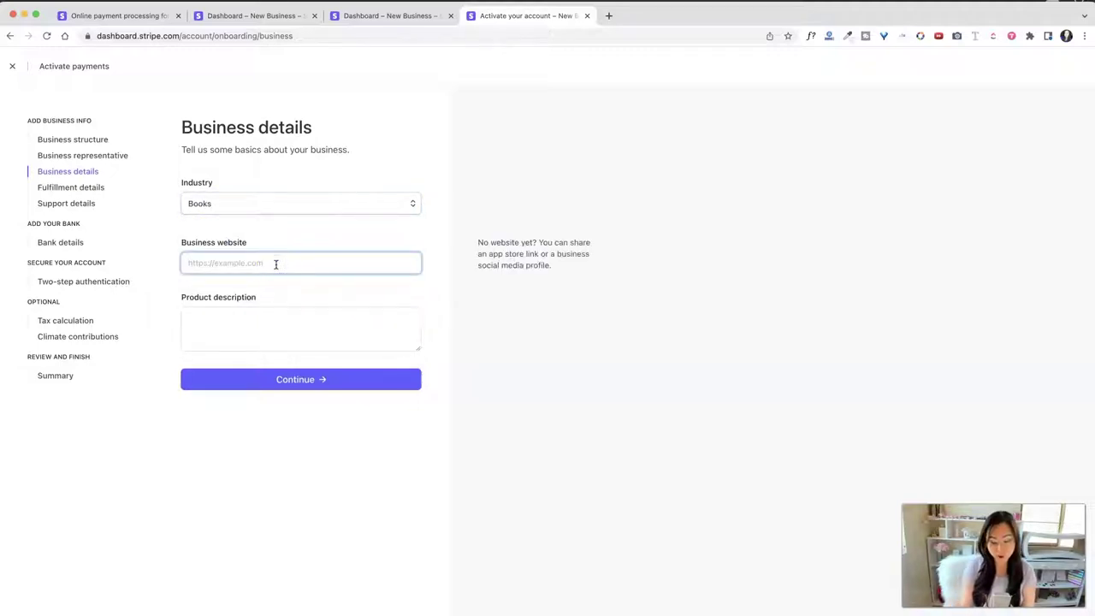
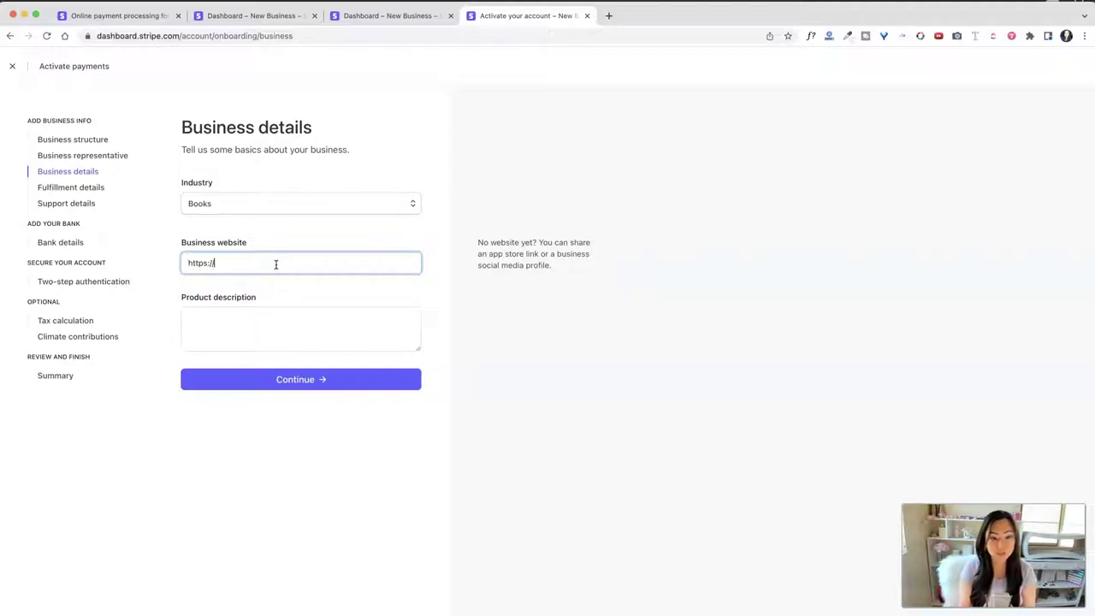
pyautogui.click(268, 329)
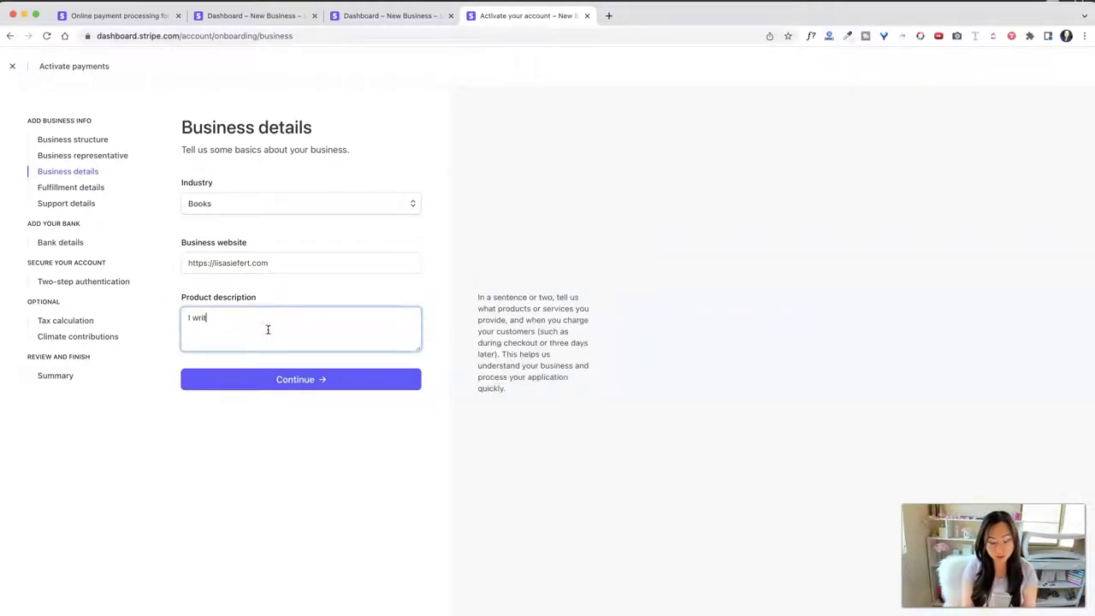
pyautogui.write('I write cozy mystery books')
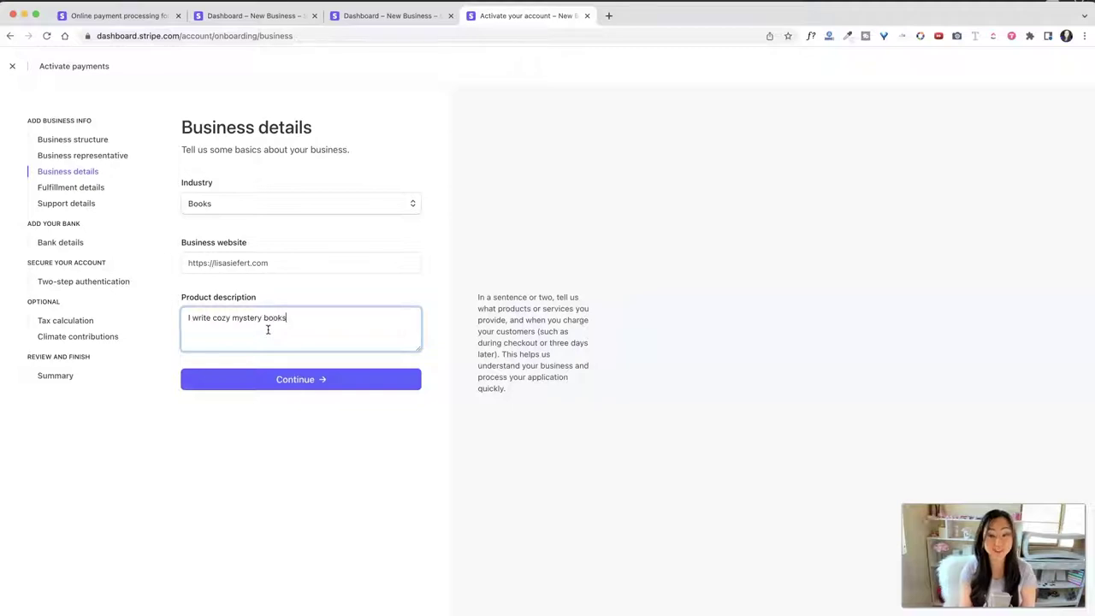
pyautogui.click(335, 379)
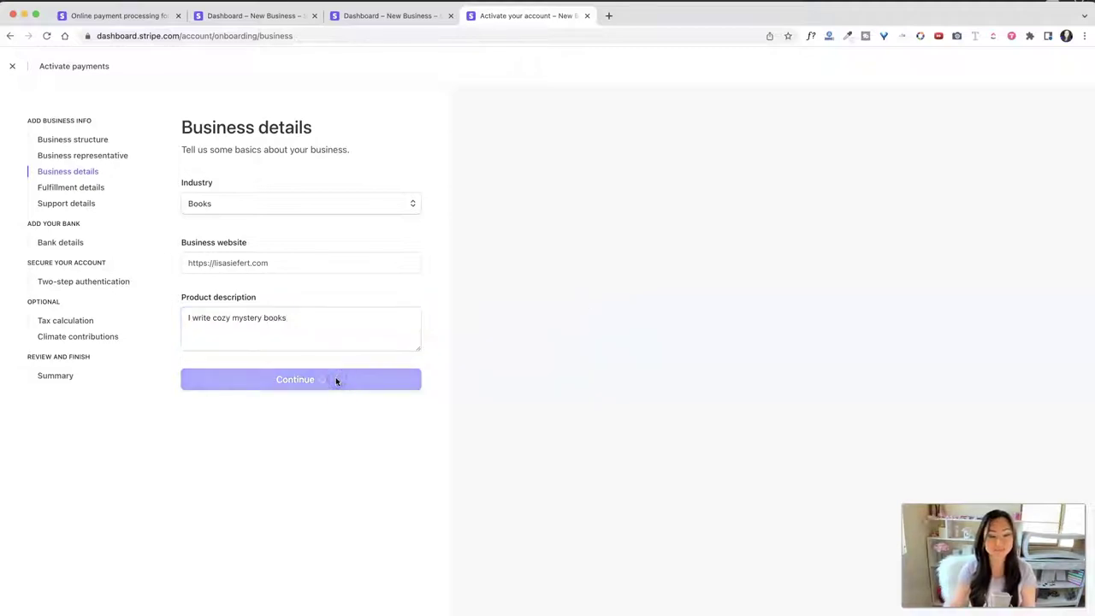
# Step: Submit business details and set the fulfillment time to Within 2 weeks
pyautogui.click(302, 195)
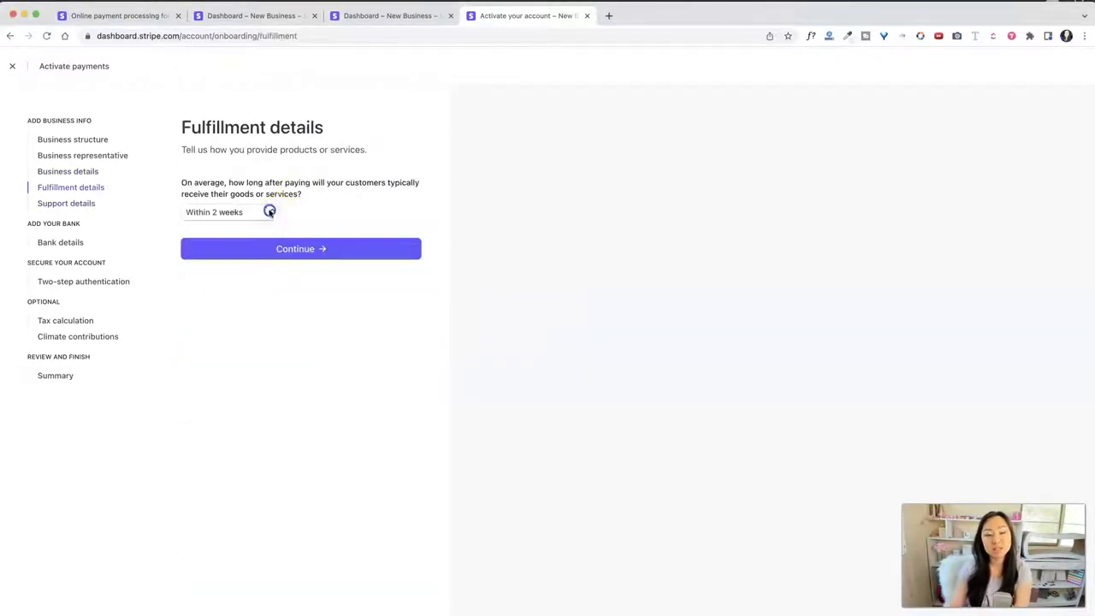
pyautogui.click(272, 212)
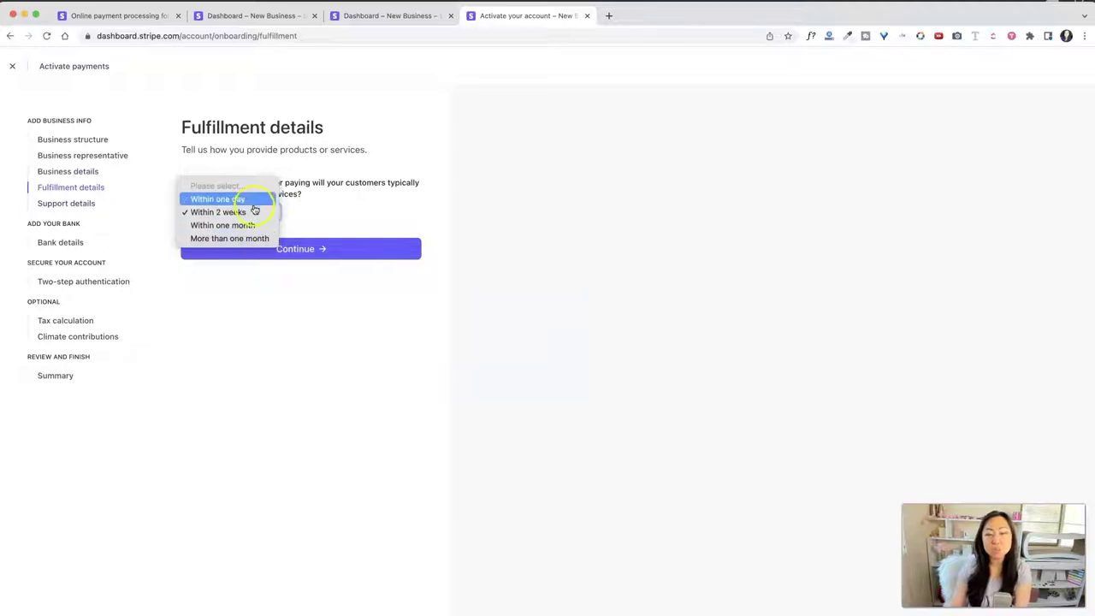
pyautogui.click(255, 206)
pyautogui.click(339, 215)
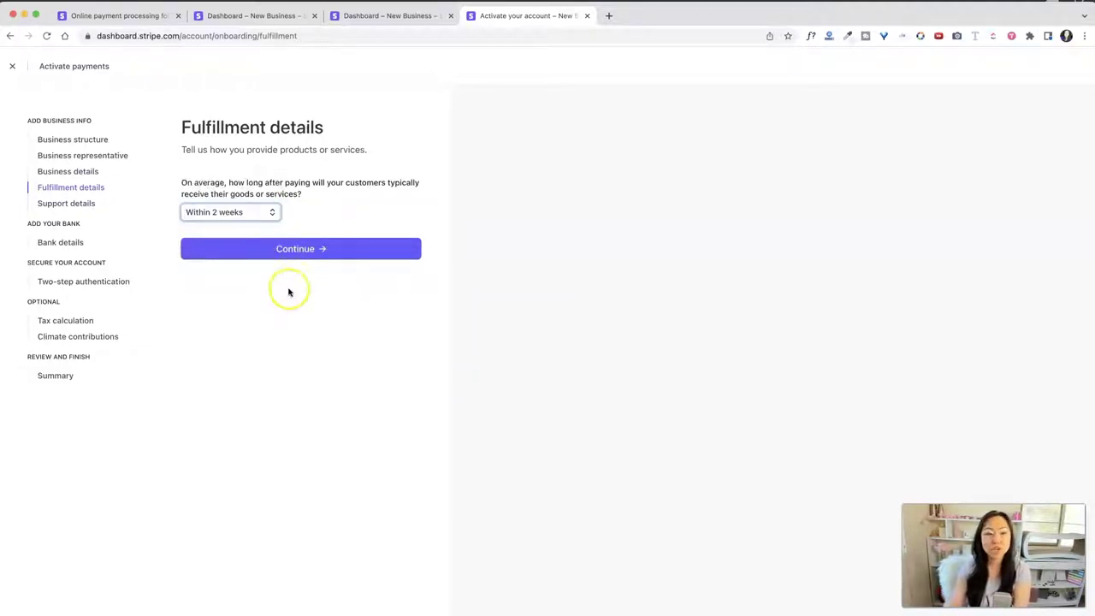
pyautogui.click(296, 249)
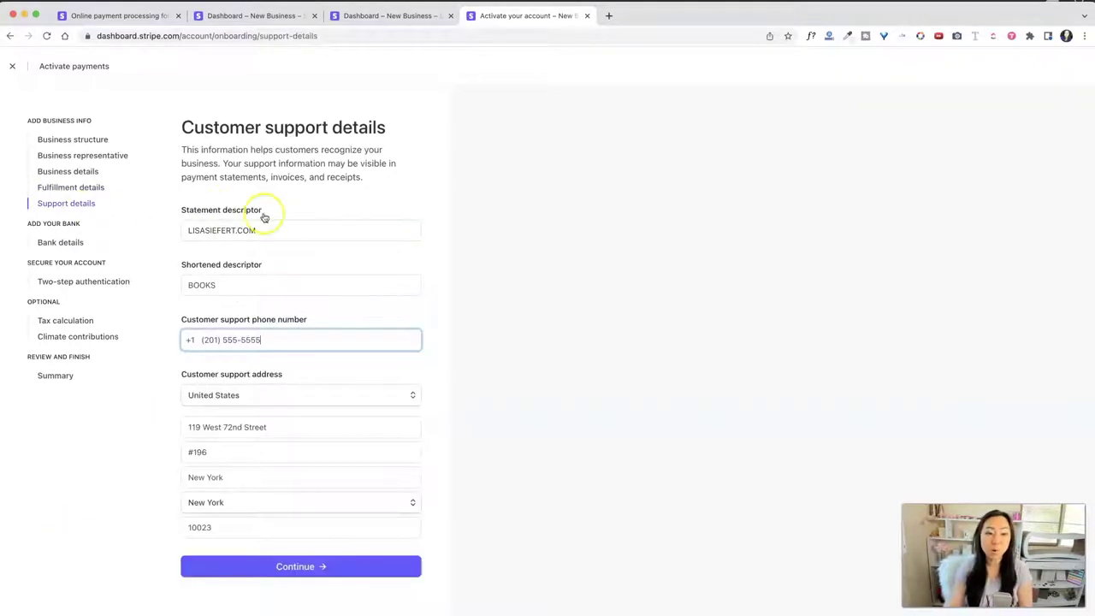
# Step: Shorten the statement descriptor to BOOKS, submit support details, and choose Wells Fargo for payouts
pyautogui.click(280, 233)
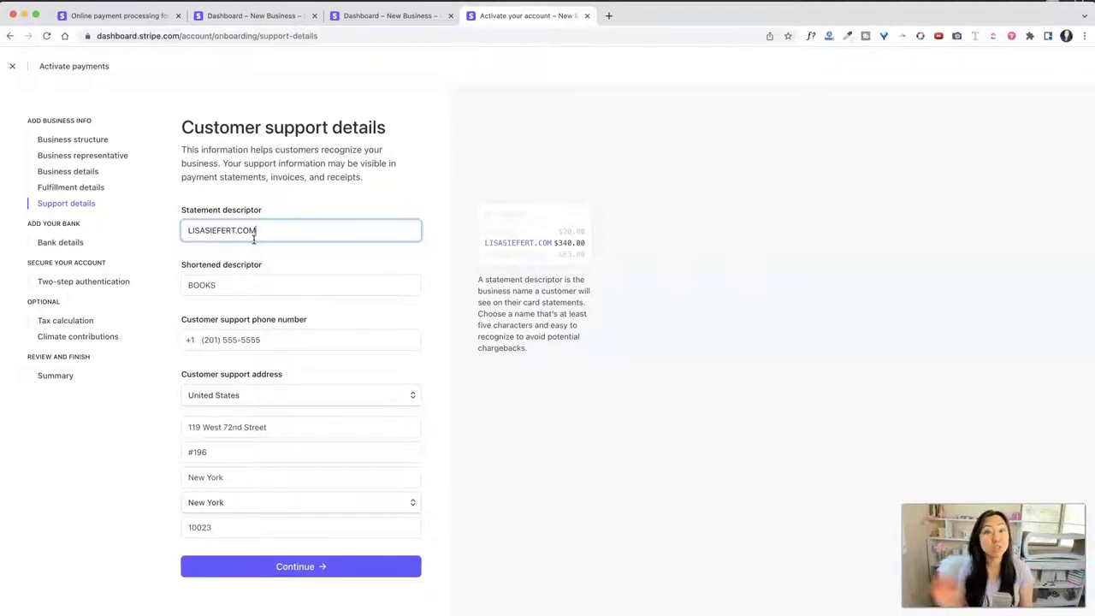
pyautogui.click(246, 244)
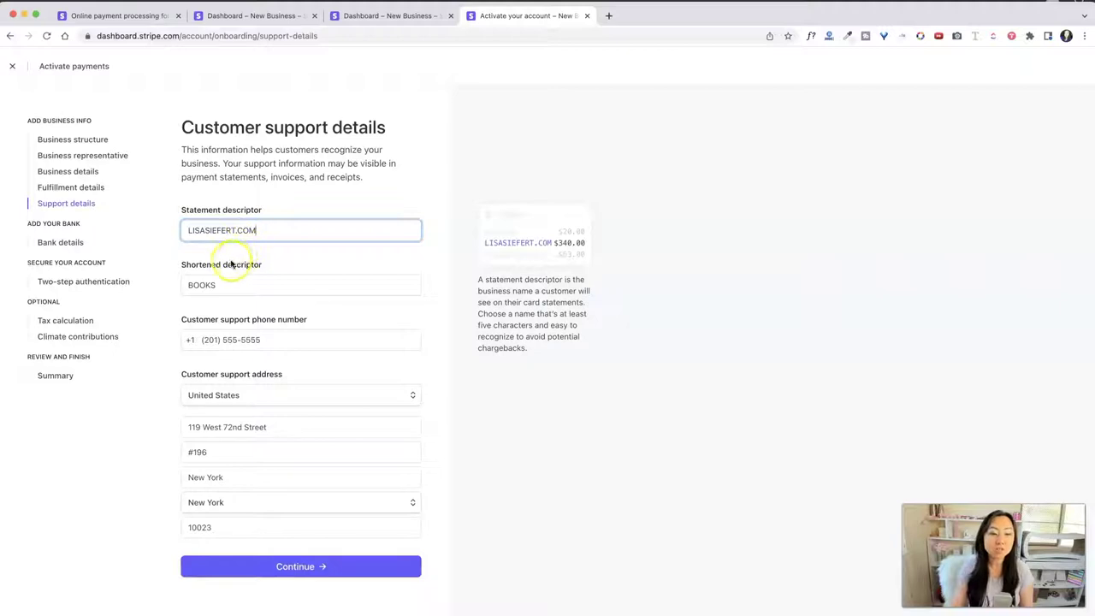
pyautogui.click(245, 285)
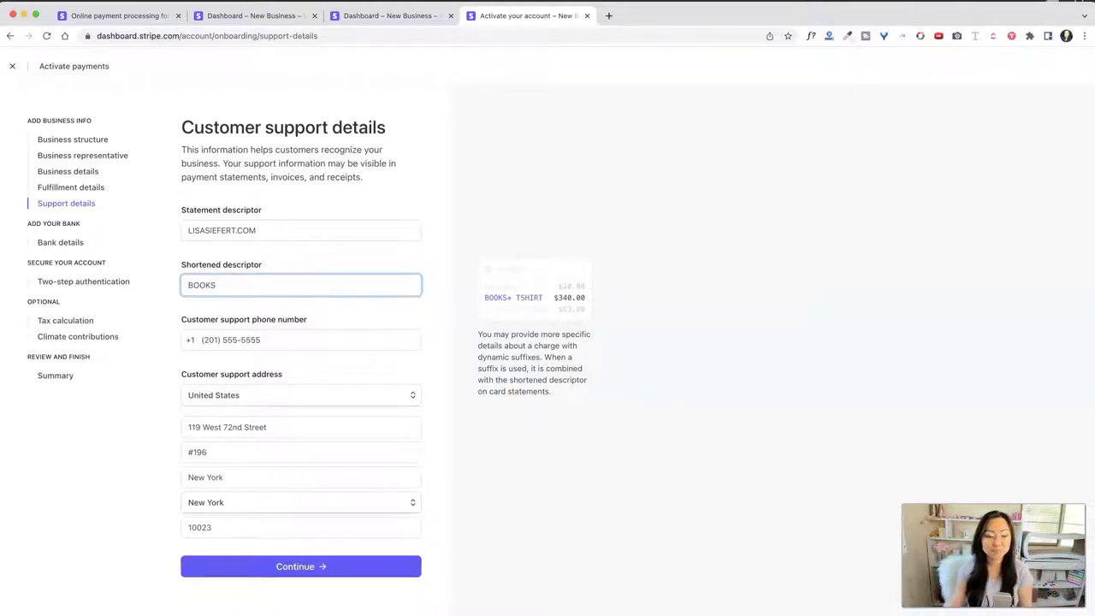
pyautogui.press('Return')
pyautogui.click(339, 330)
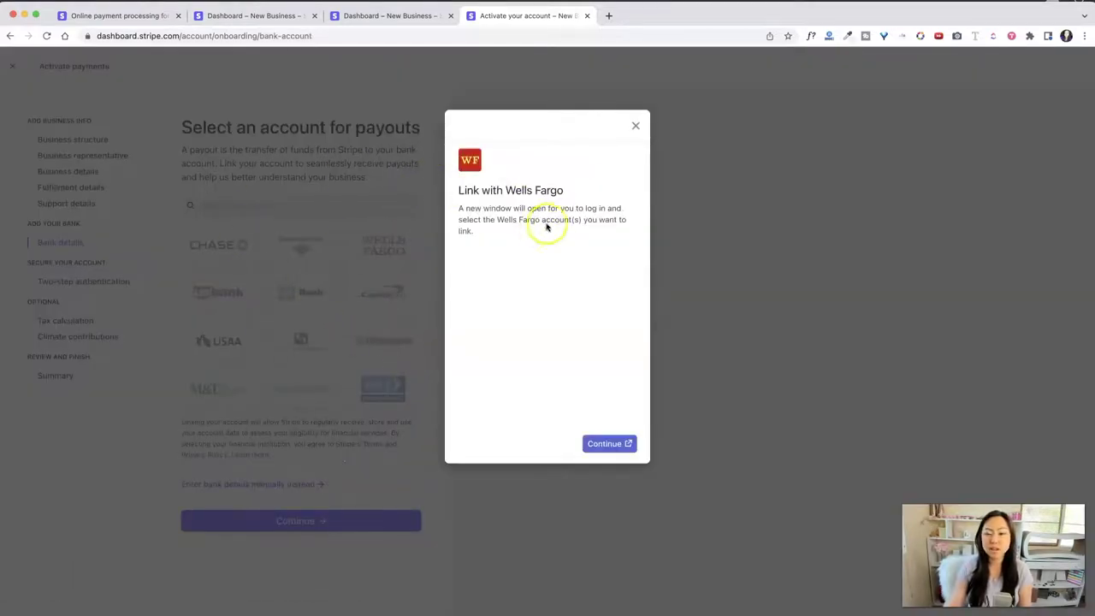
# Step: Cancel the Wells Fargo prompt, search 'citibank', and continue past bank details to two-step authentication
pyautogui.click(635, 126)
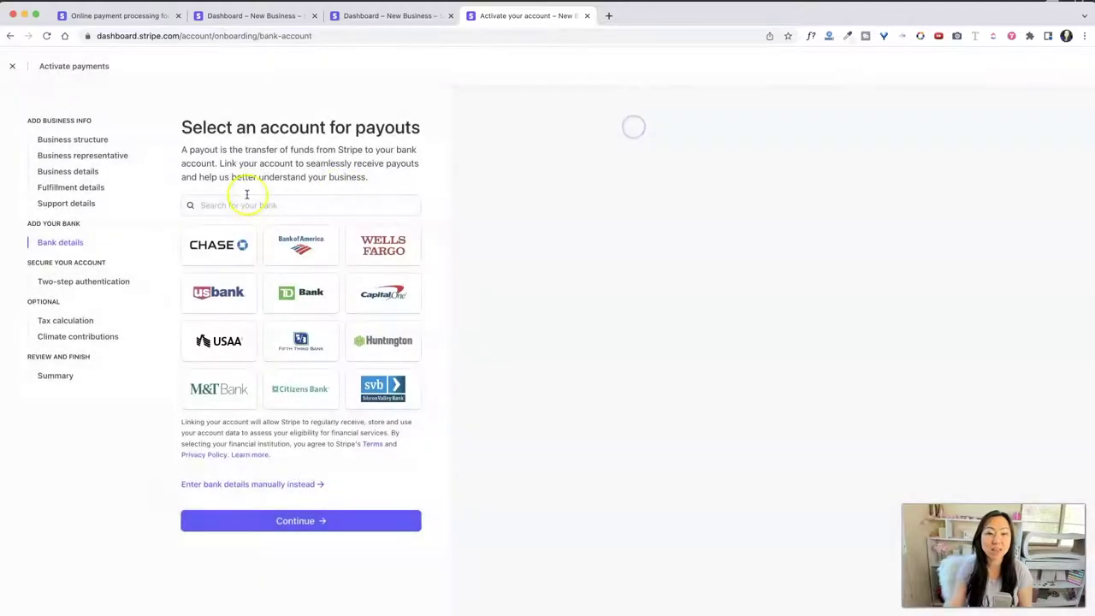
pyautogui.click(245, 202)
pyautogui.write('citibank')
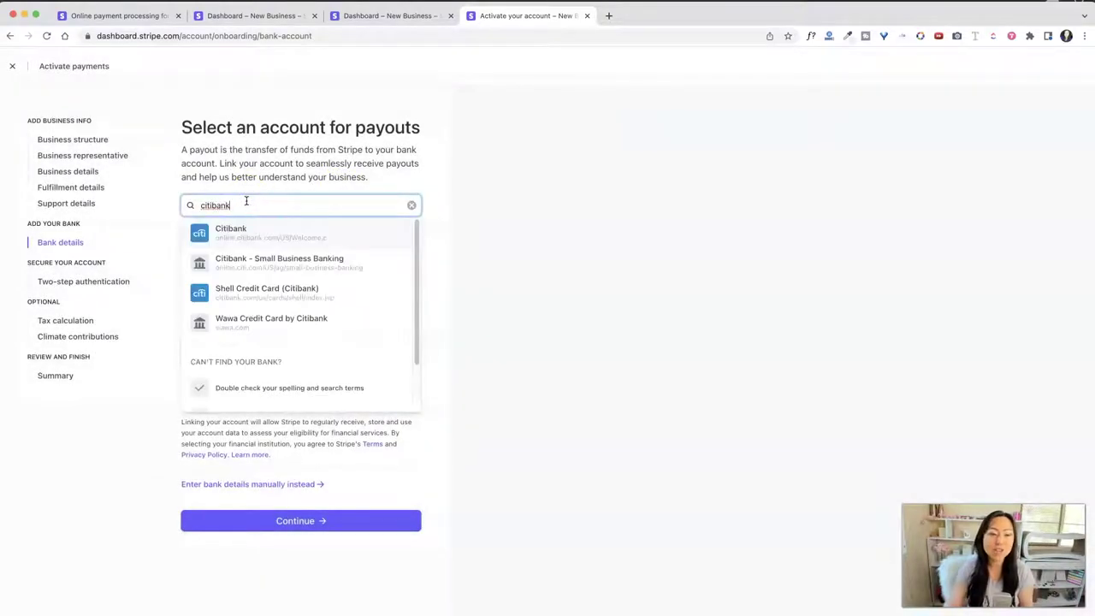
pyautogui.click(503, 267)
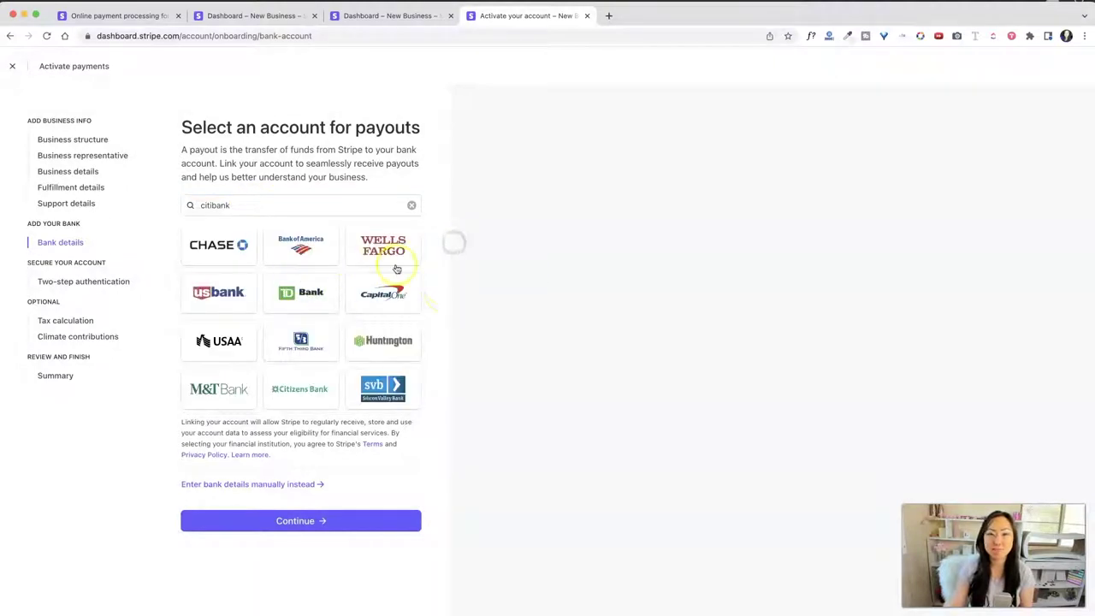
pyautogui.click(269, 539)
pyautogui.click(169, 589)
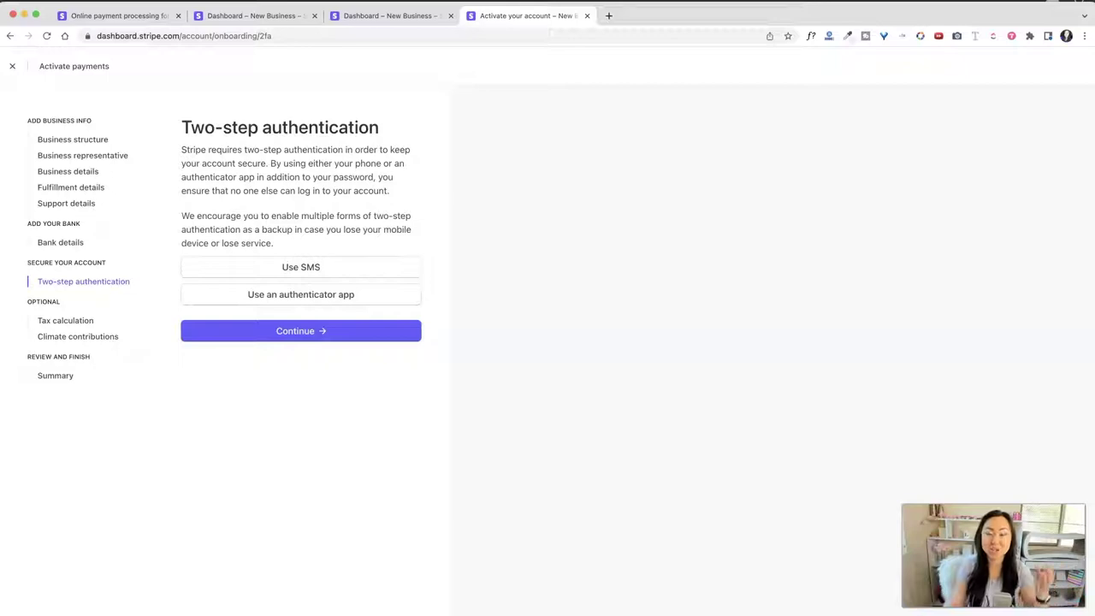
# Step: Move past two-step authentication and try searching tax product categories for 'digit'
pyautogui.click(301, 330)
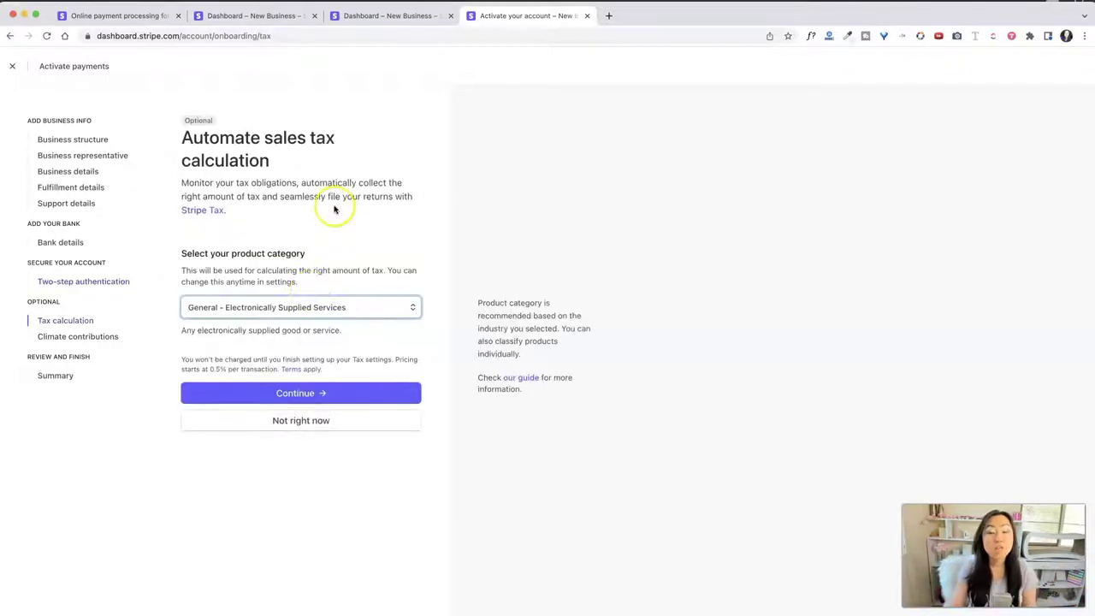
pyautogui.click(379, 308)
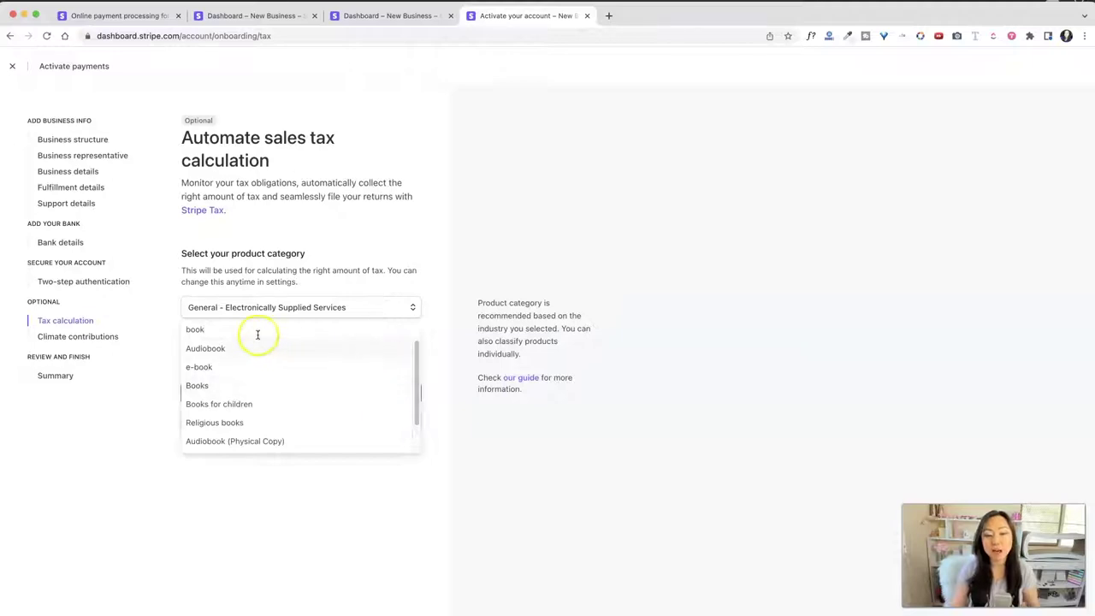
pyautogui.press('BackSpace')
pyautogui.press('BackSpace')
pyautogui.press('BackSpace')
pyautogui.press('BackSpace')
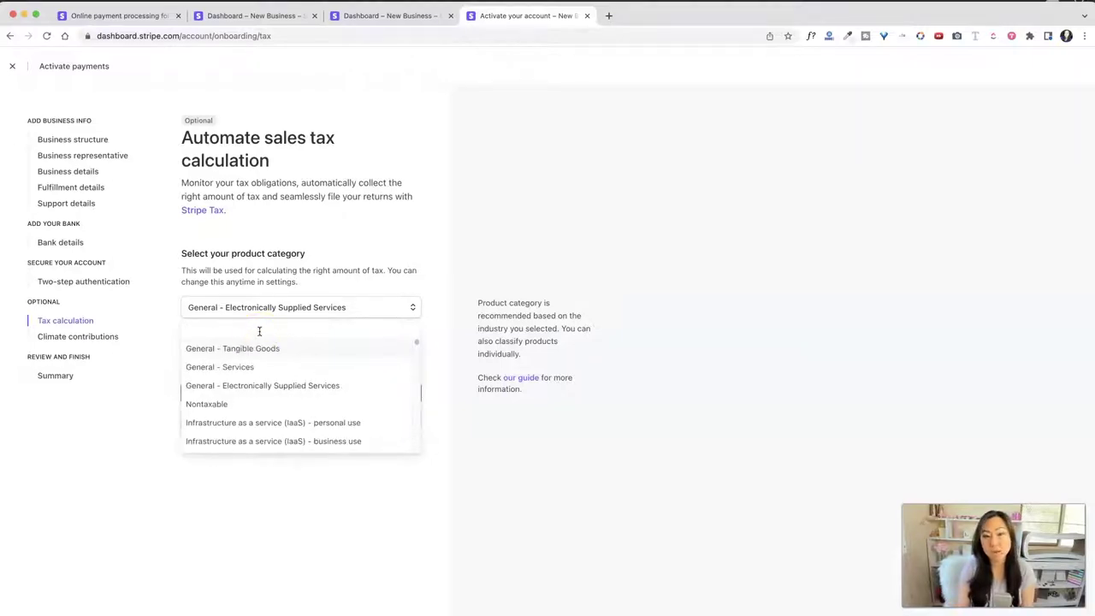
pyautogui.write('digital')
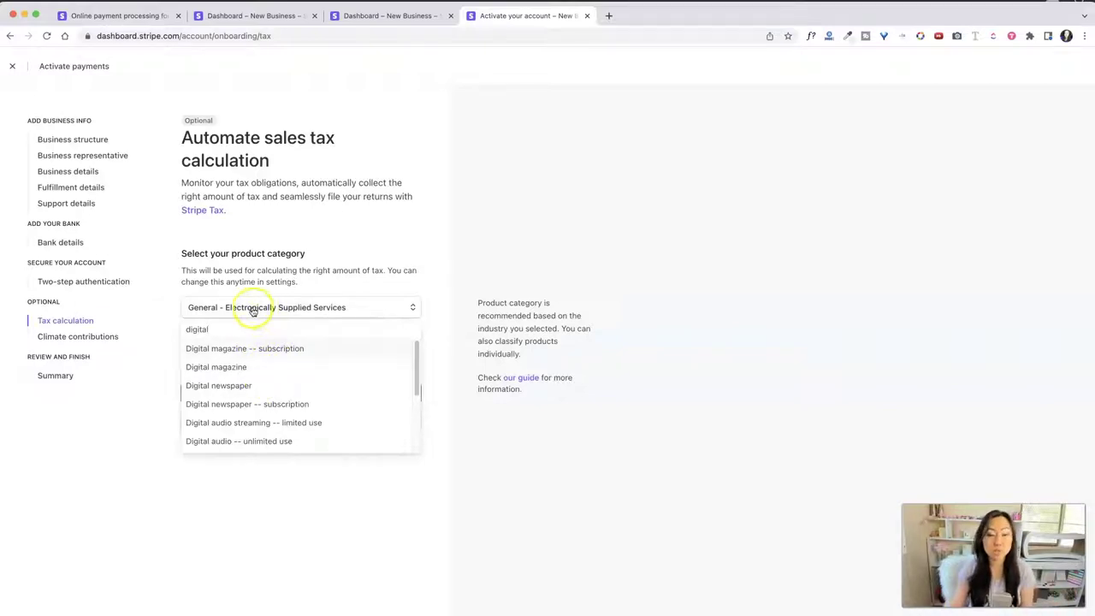
pyautogui.press('Escape')
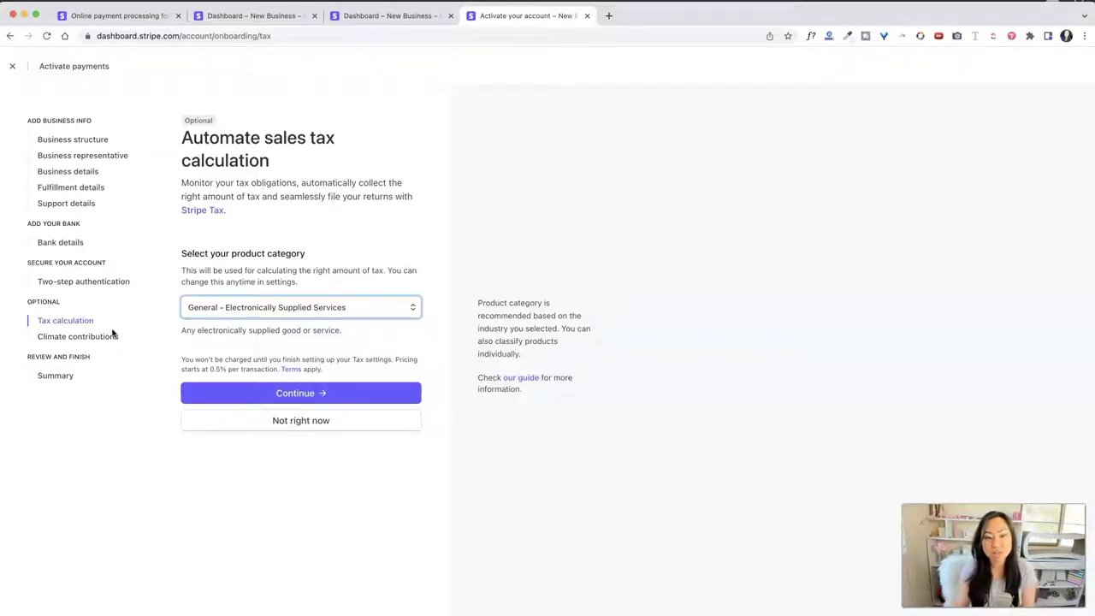
# Step: Set the sales tax product category to Books and continue
pyautogui.click(261, 308)
pyautogui.write('digital')
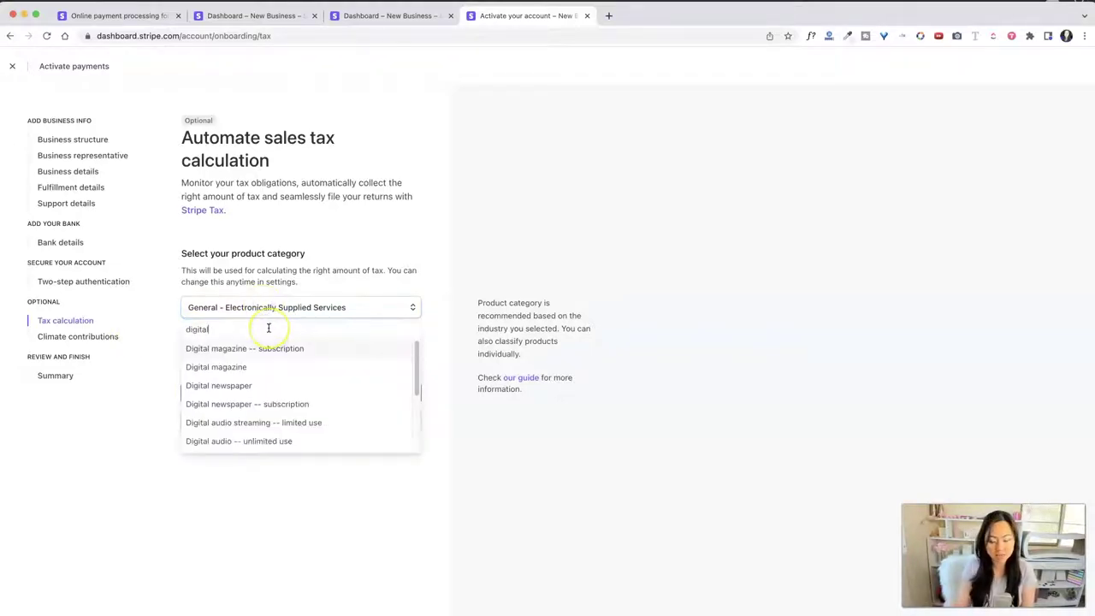
pyautogui.press('BackSpace')
pyautogui.press('BackSpace')
pyautogui.write('books')
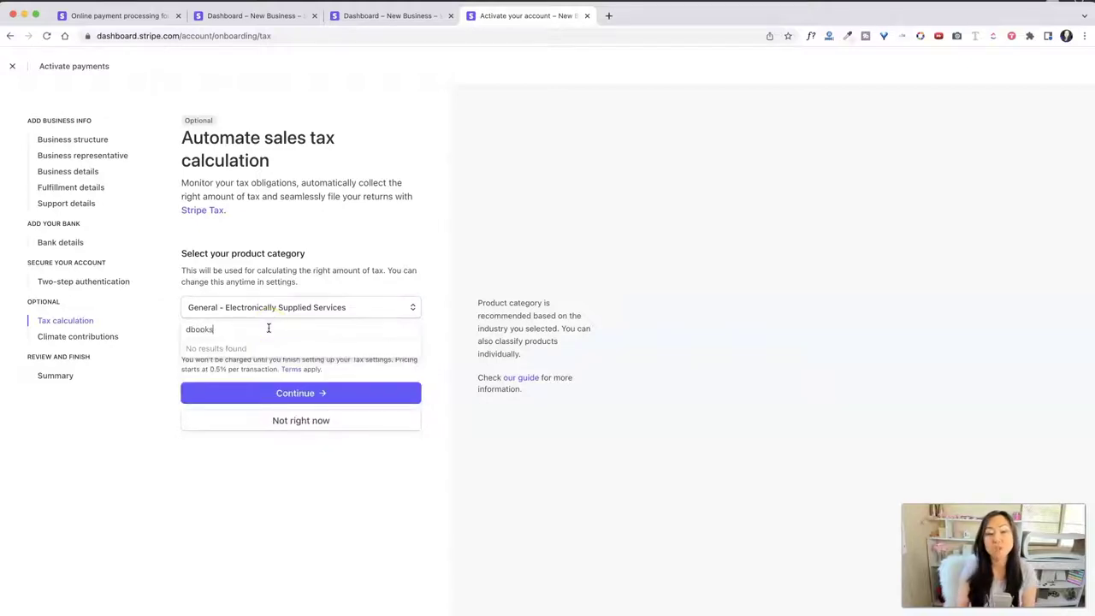
pyautogui.hotkey('ctrl', 'a')
pyautogui.write('book')
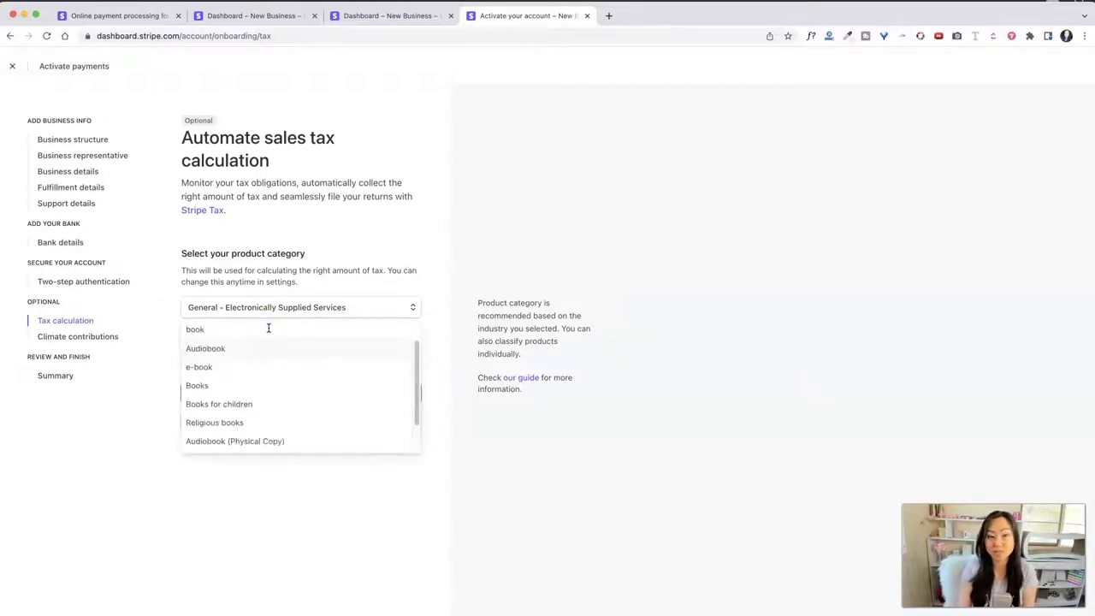
pyautogui.write('s')
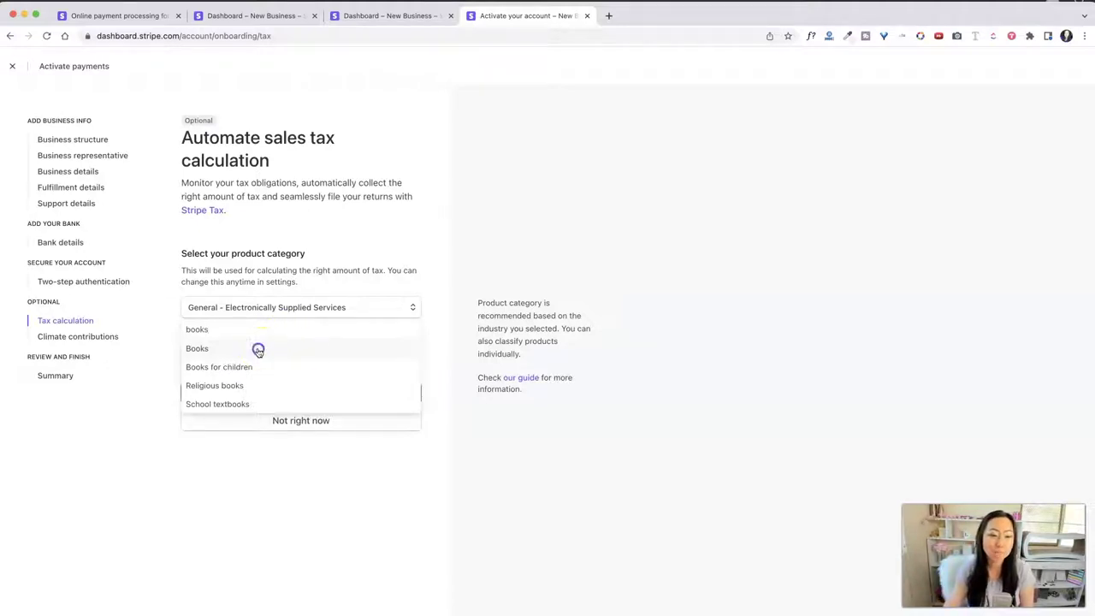
pyautogui.click(257, 349)
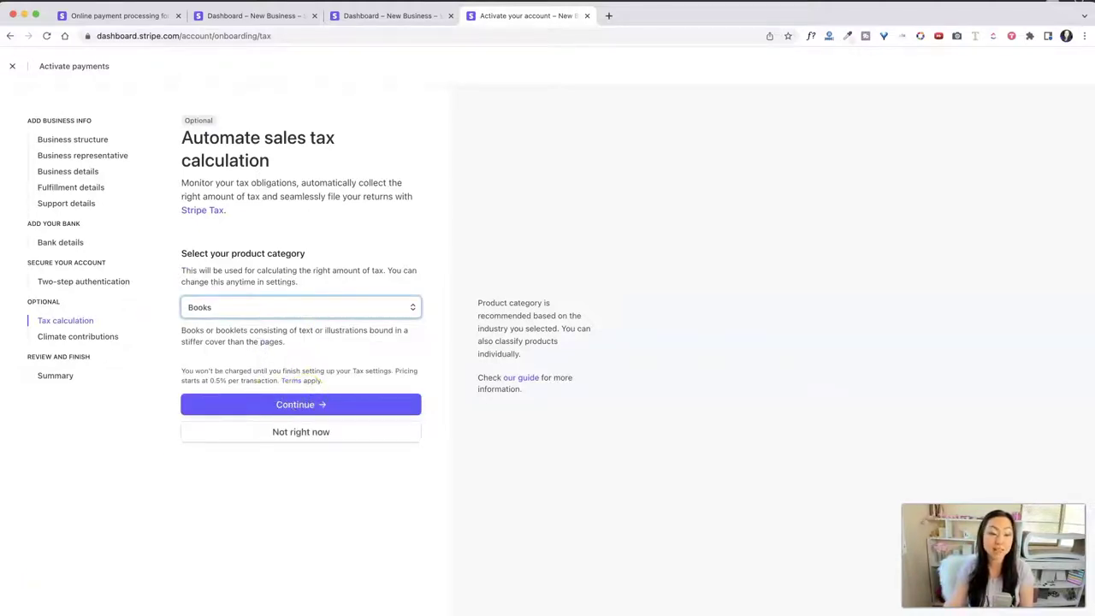
pyautogui.click(120, 336)
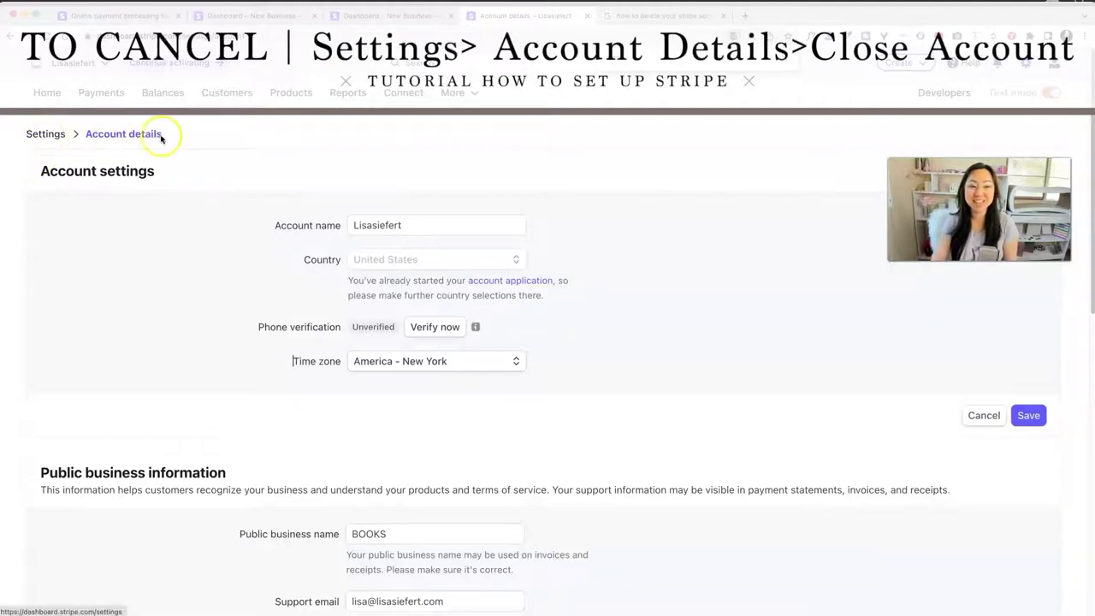
# Step: Submit a request to close the Stripe account from account settings
pyautogui.scroll(-10, 237, 264)
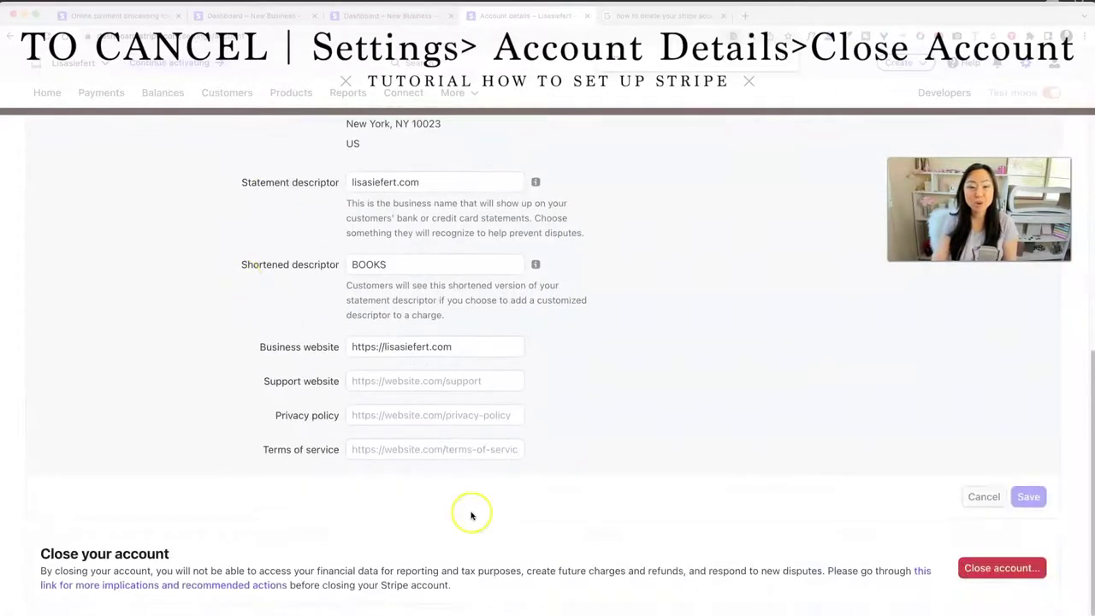
pyautogui.click(1005, 570)
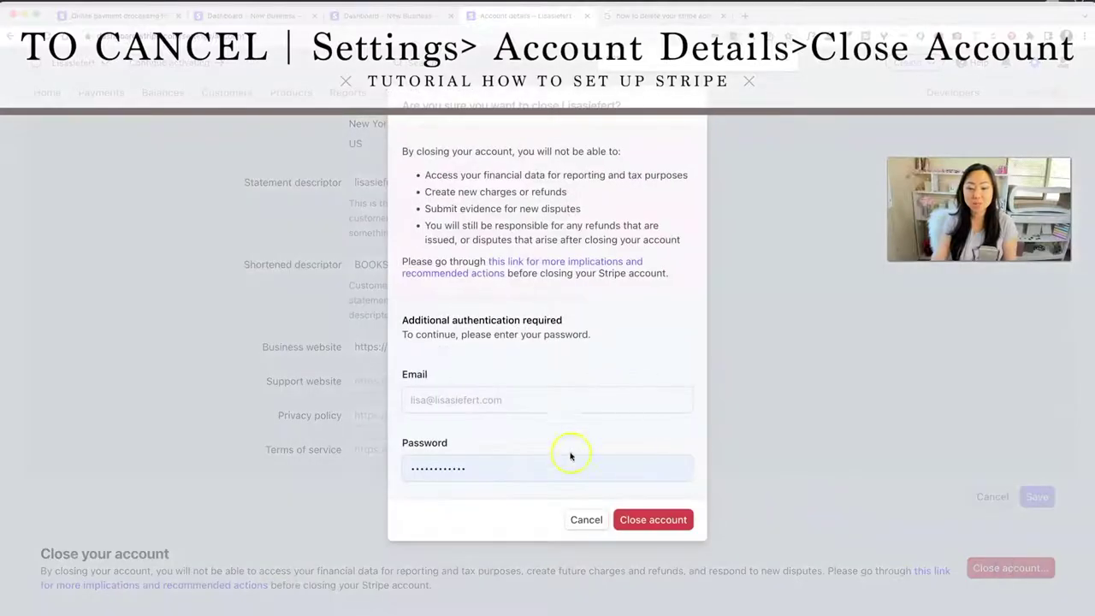
pyautogui.click(653, 521)
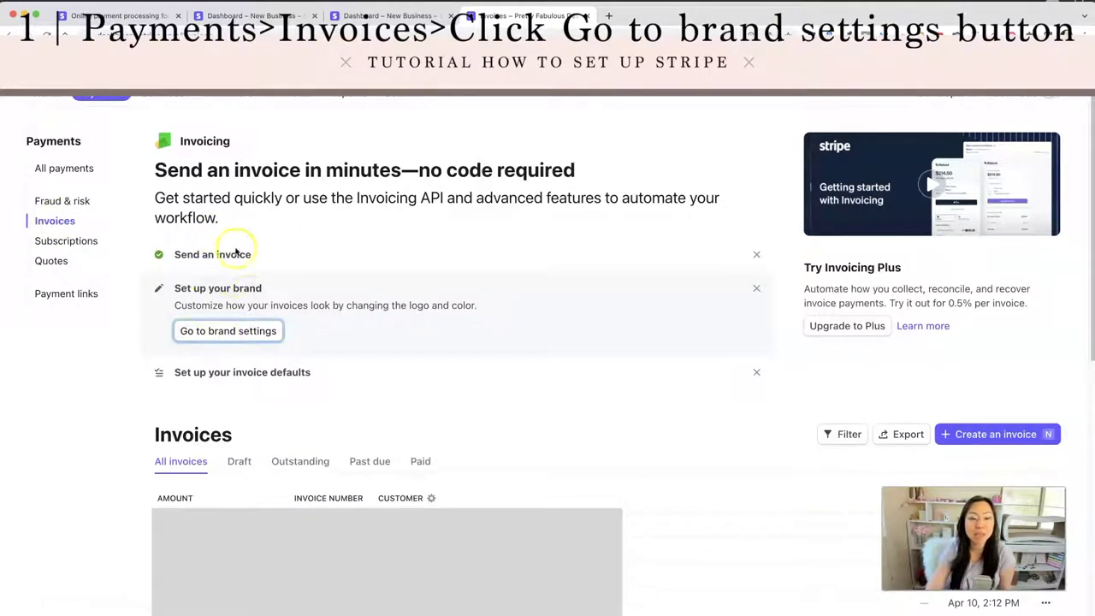
# Step: Open the invoice brand settings and choose the 'pf' image as the brand icon
pyautogui.click(217, 332)
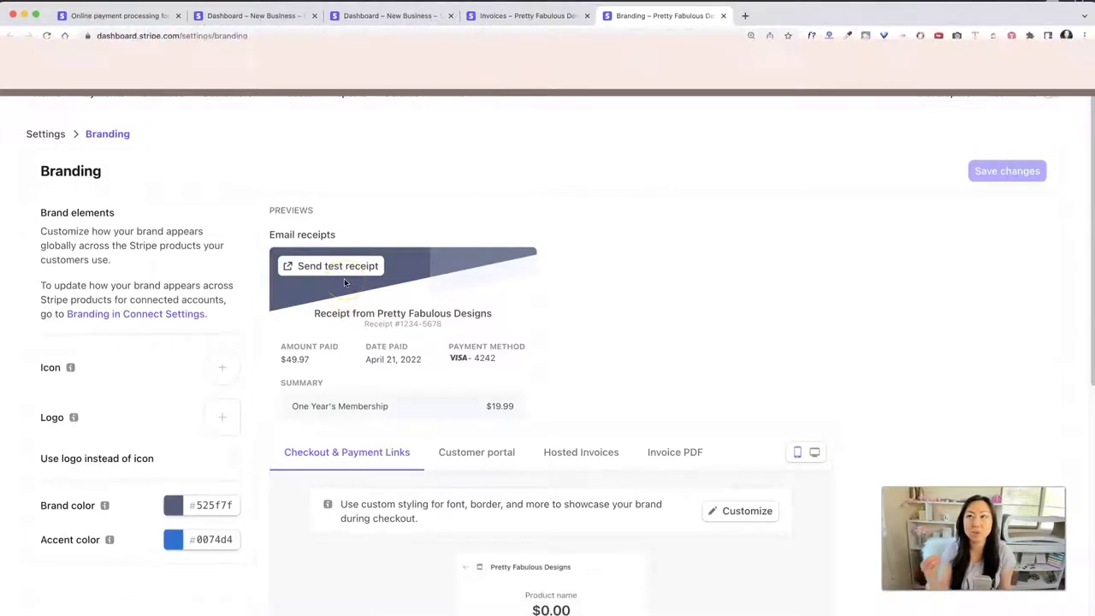
pyautogui.click(211, 370)
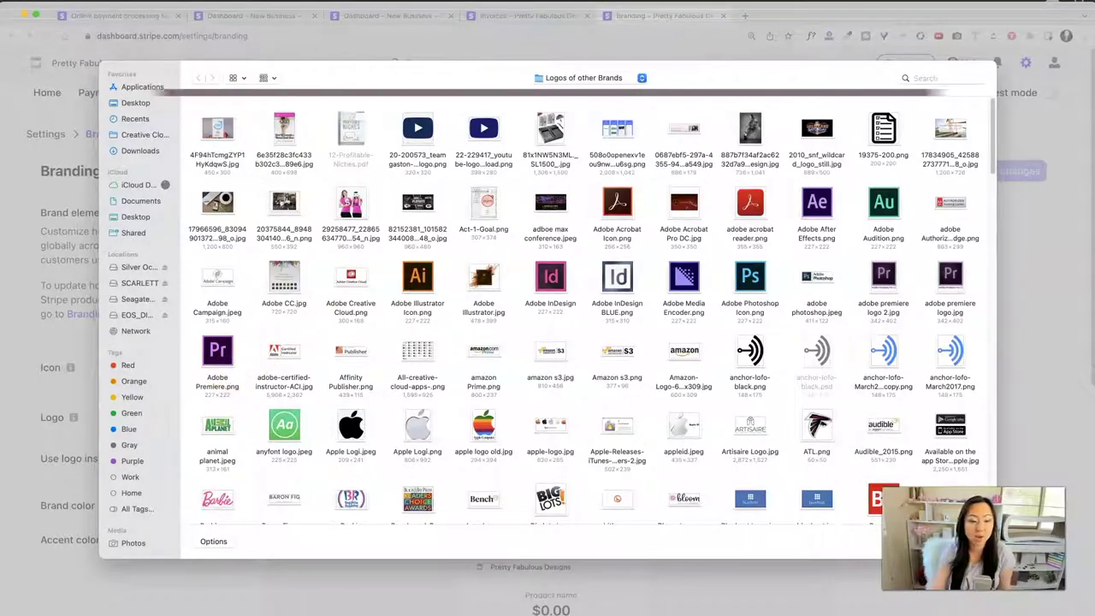
pyautogui.press('Escape')
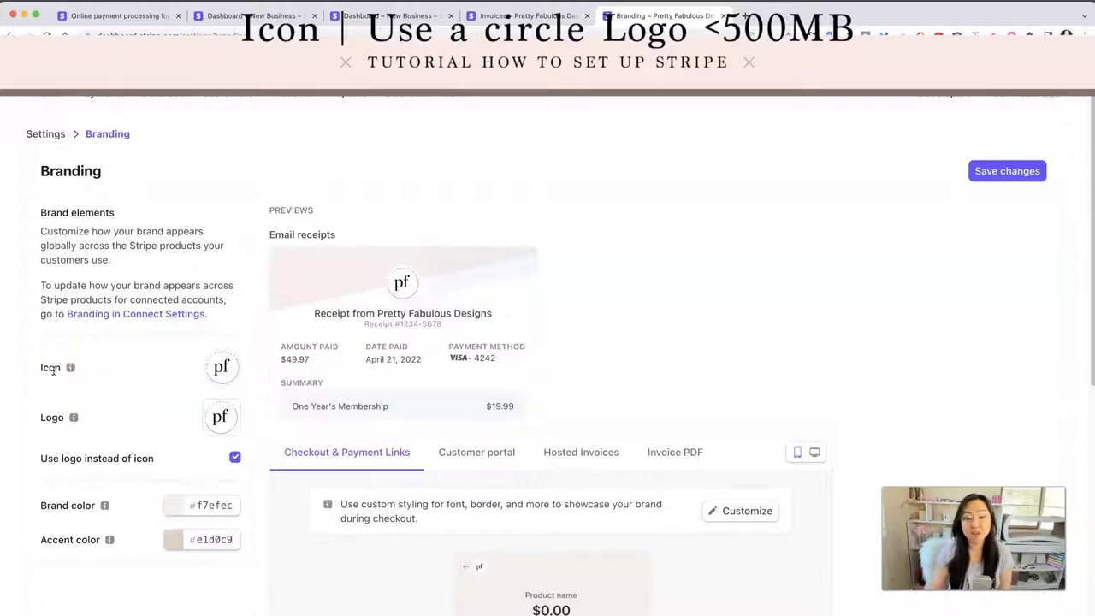
# Step: Look over the branding settings and preview them on the customer portal
pyautogui.scroll(-1, 417, 283)
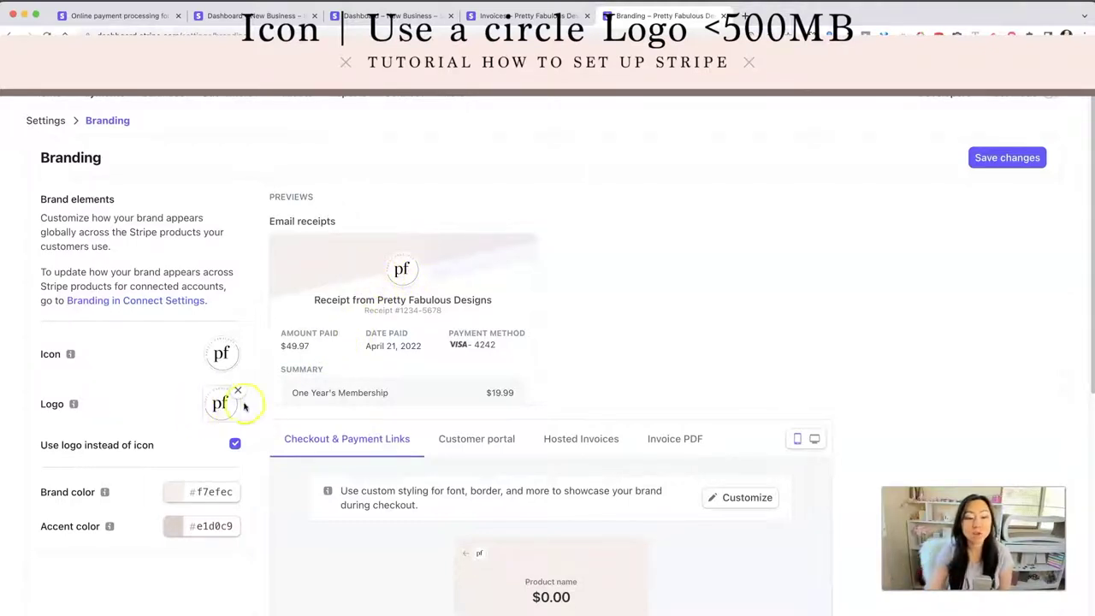
pyautogui.scroll(-2, 278, 400)
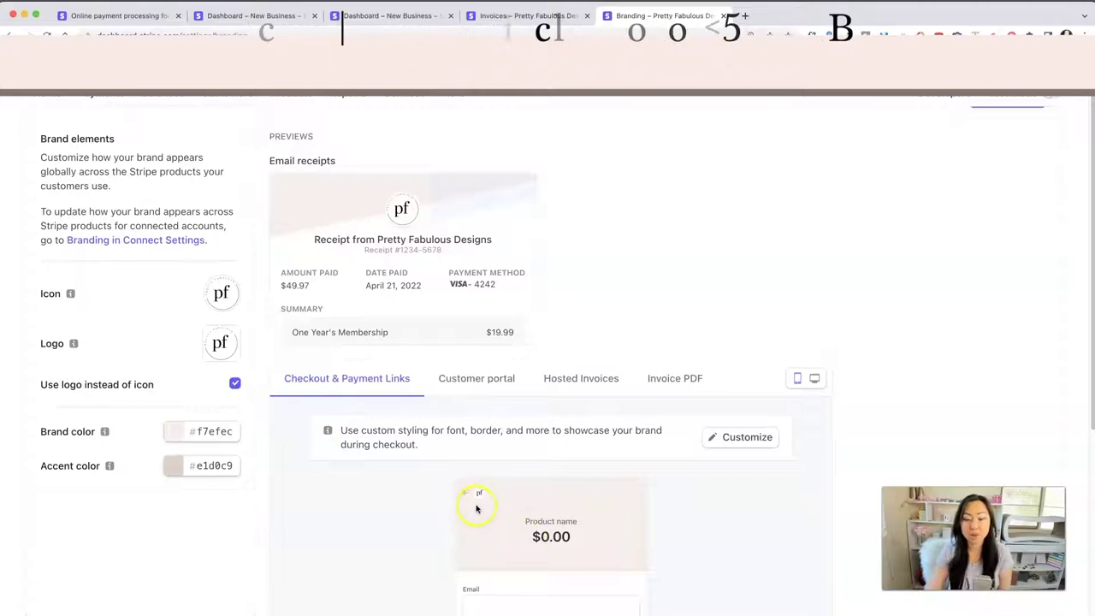
pyautogui.scroll(-2, 477, 506)
pyautogui.scroll(-4, 472, 514)
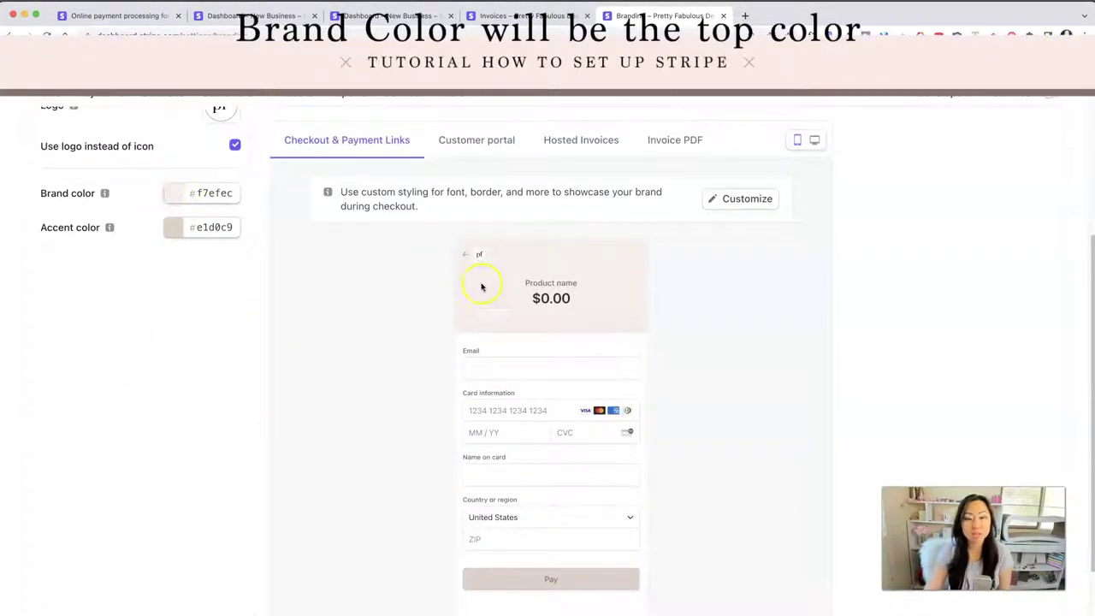
pyautogui.scroll(8, 599, 300)
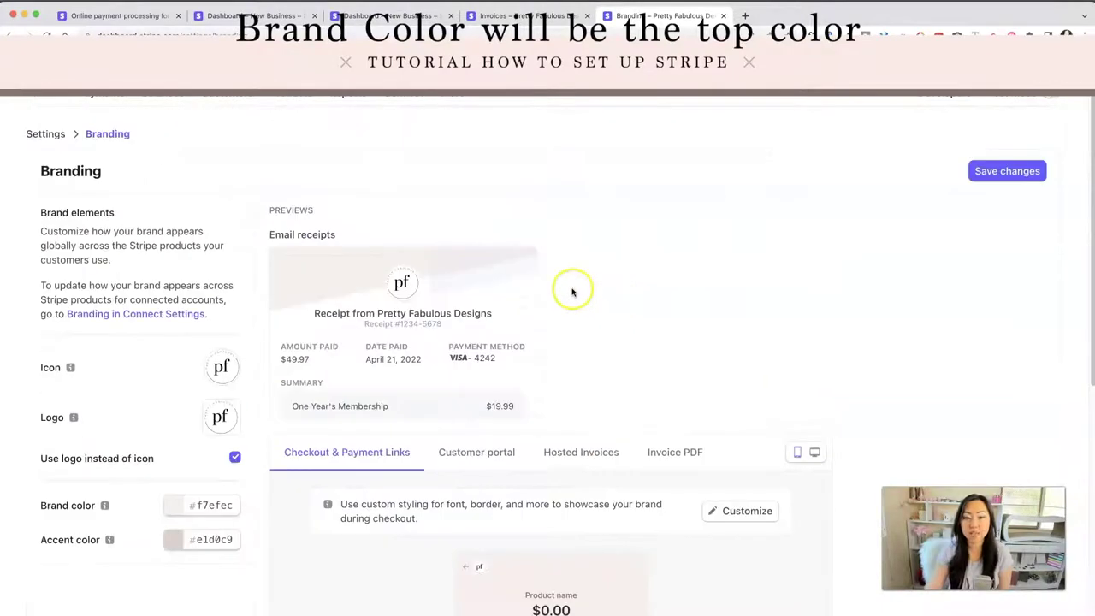
pyautogui.scroll(-8, 569, 408)
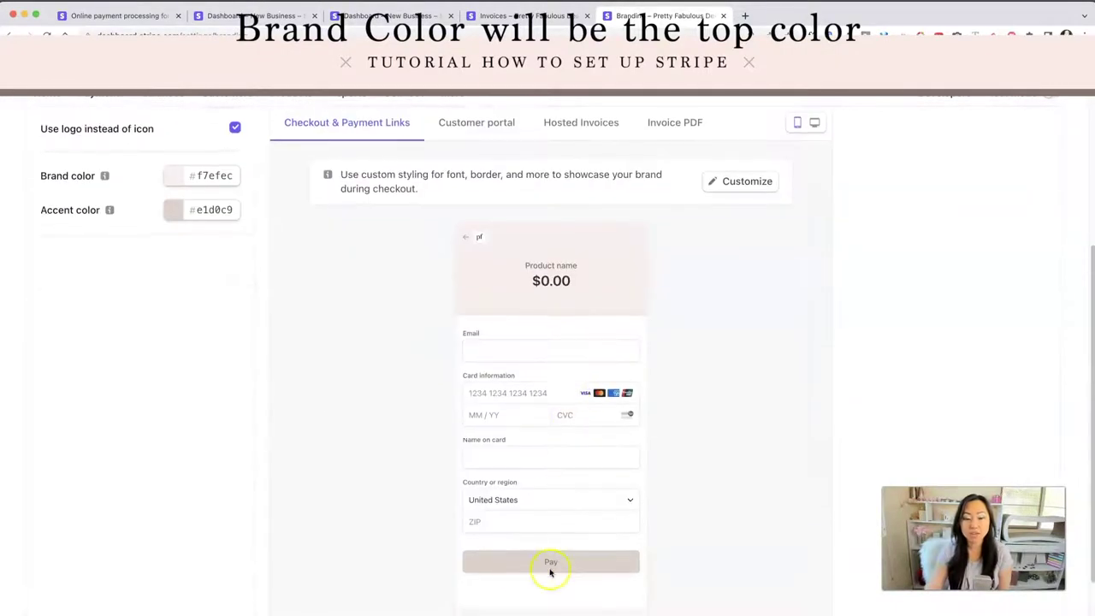
pyautogui.scroll(8, 518, 420)
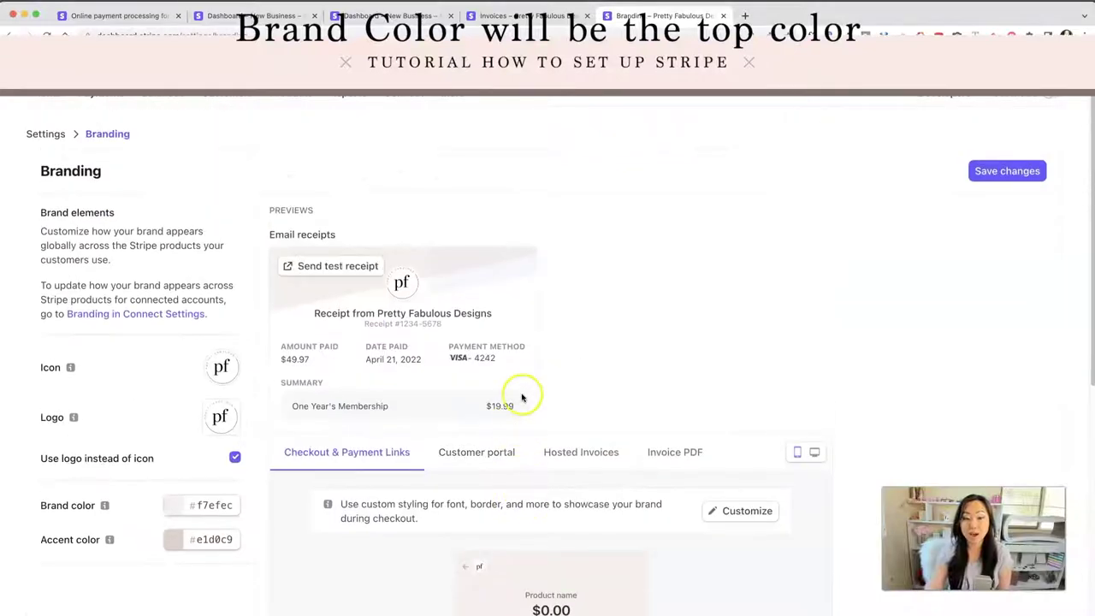
pyautogui.scroll(-4, 505, 359)
pyautogui.click(476, 280)
pyautogui.scroll(-4, 650, 385)
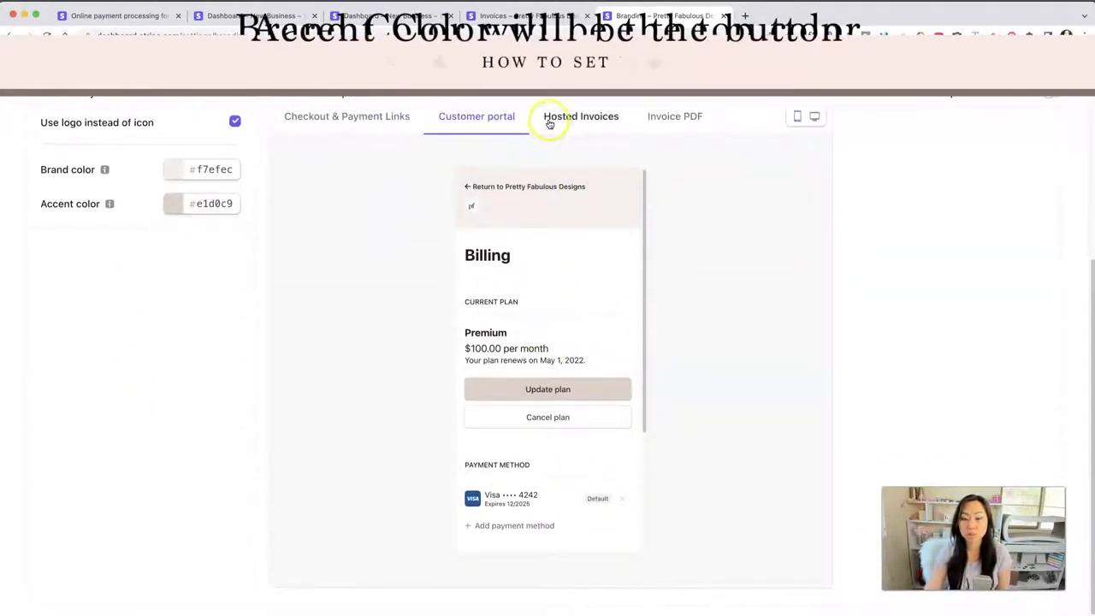
# Step: Preview the branding on the hosted invoice, invoice PDF and checkout, then save it
pyautogui.click(578, 120)
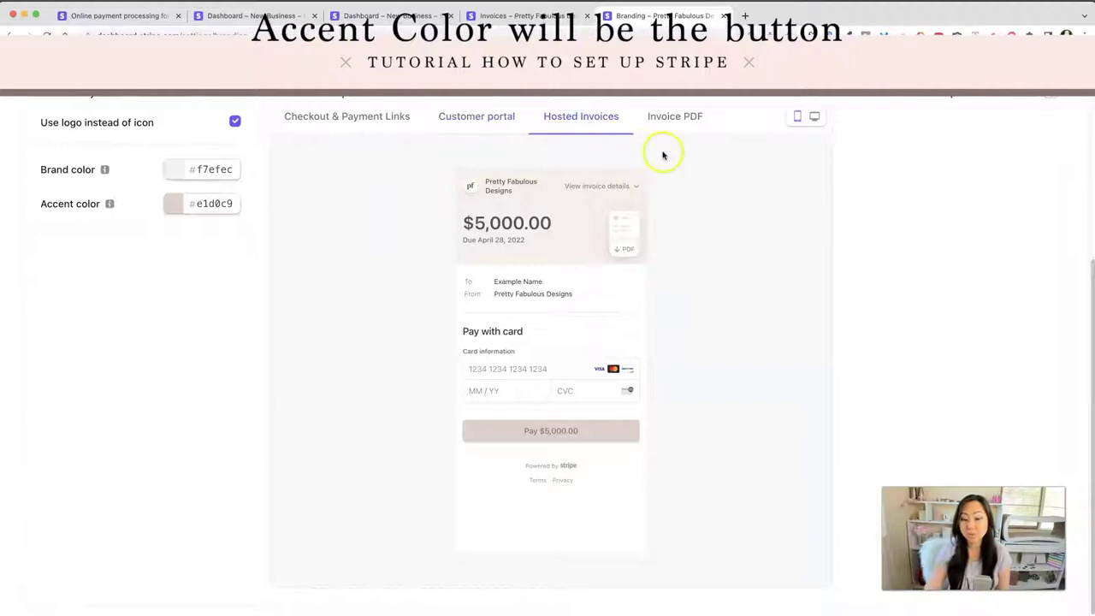
pyautogui.click(668, 118)
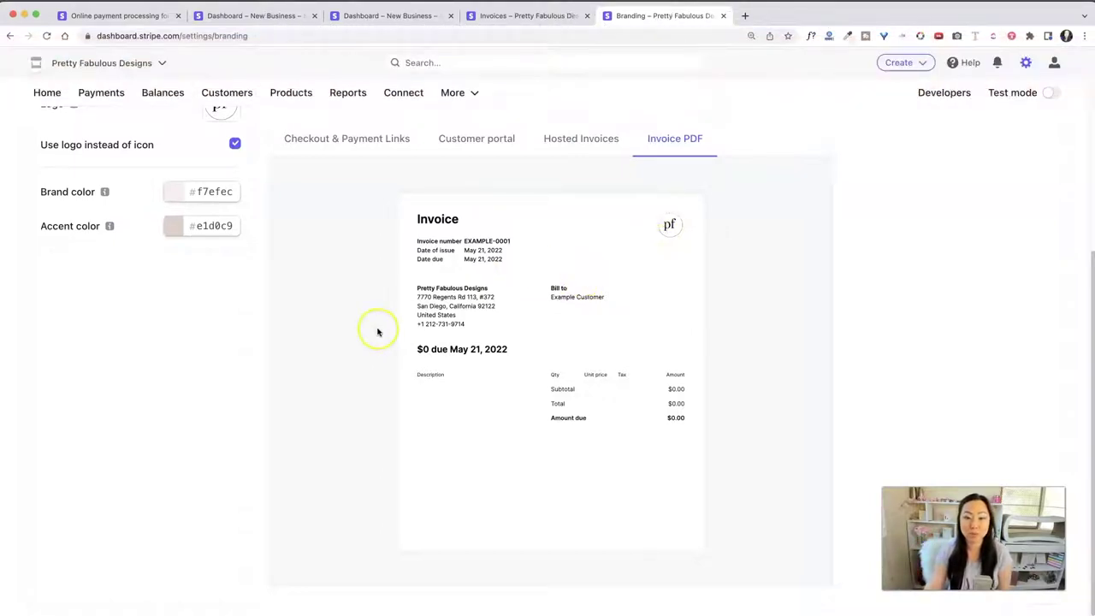
pyautogui.scroll(3, 391, 332)
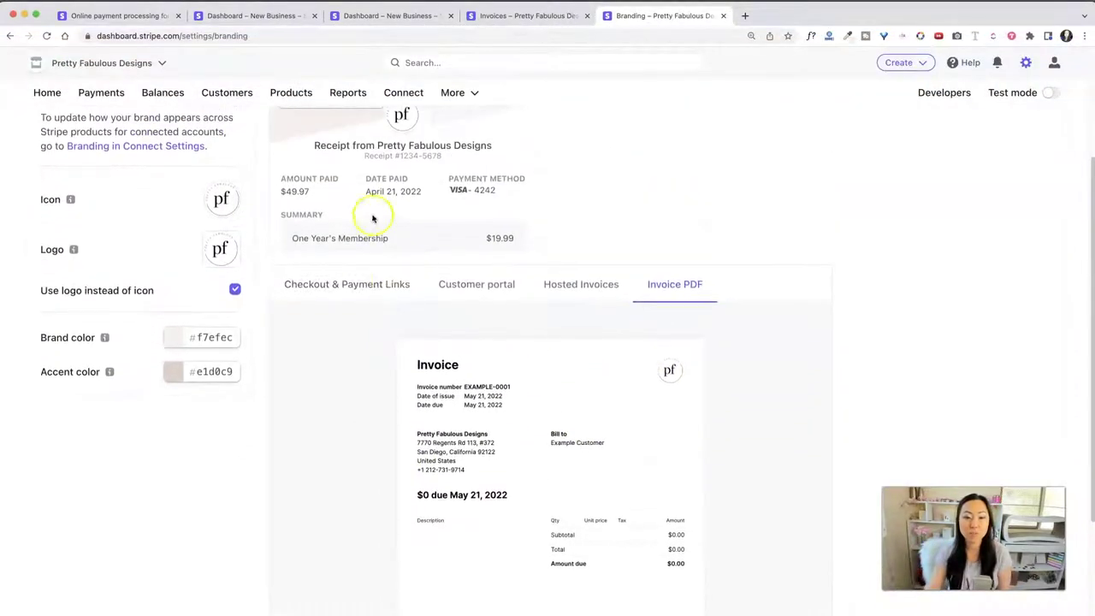
pyautogui.click(301, 297)
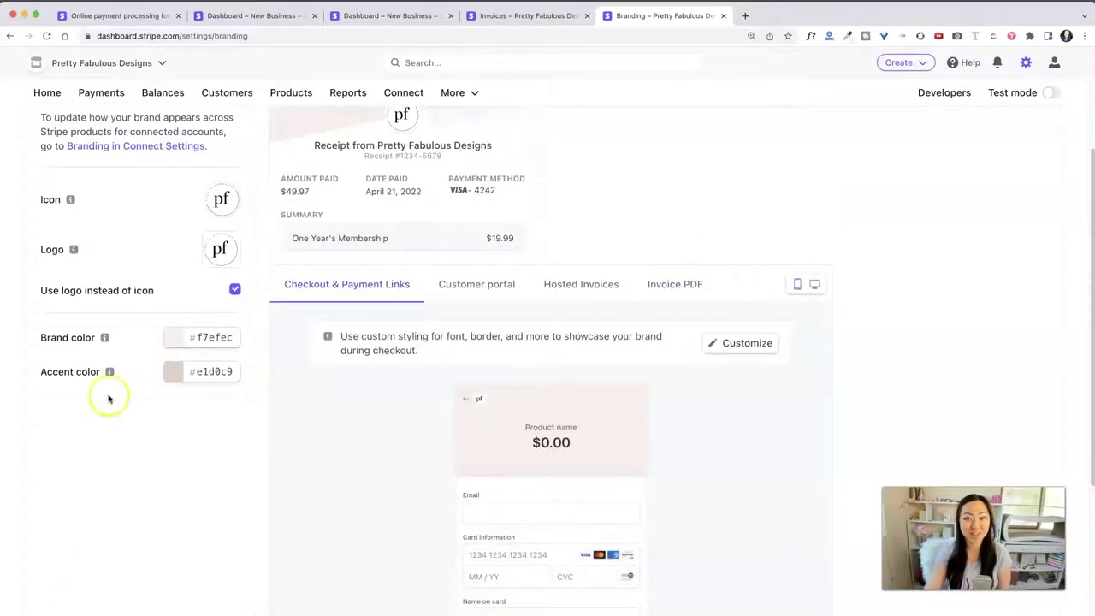
pyautogui.scroll(3, 214, 351)
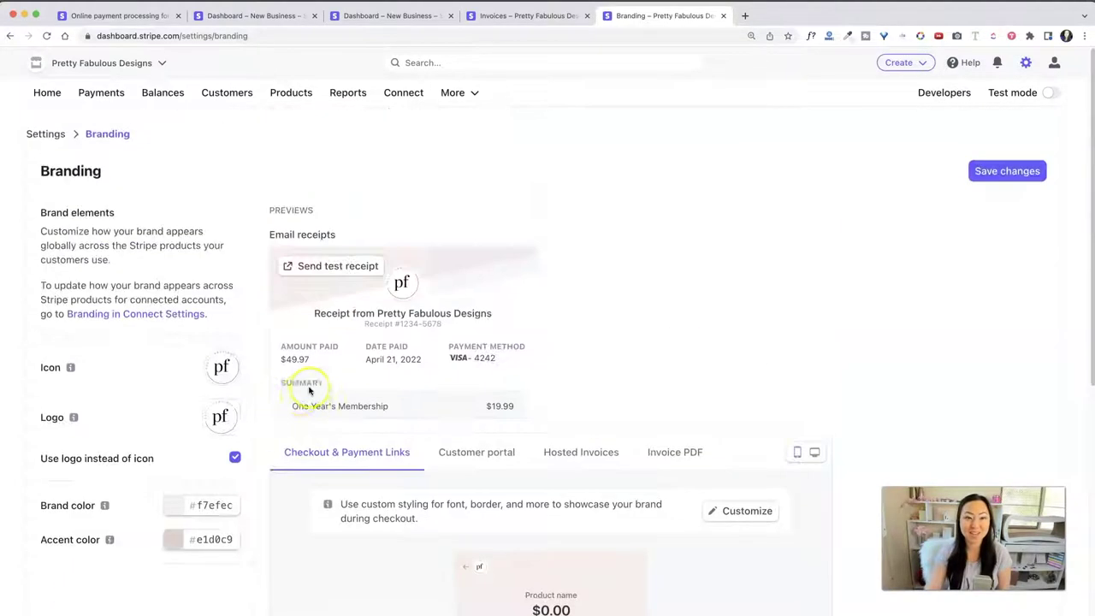
pyautogui.click(1007, 171)
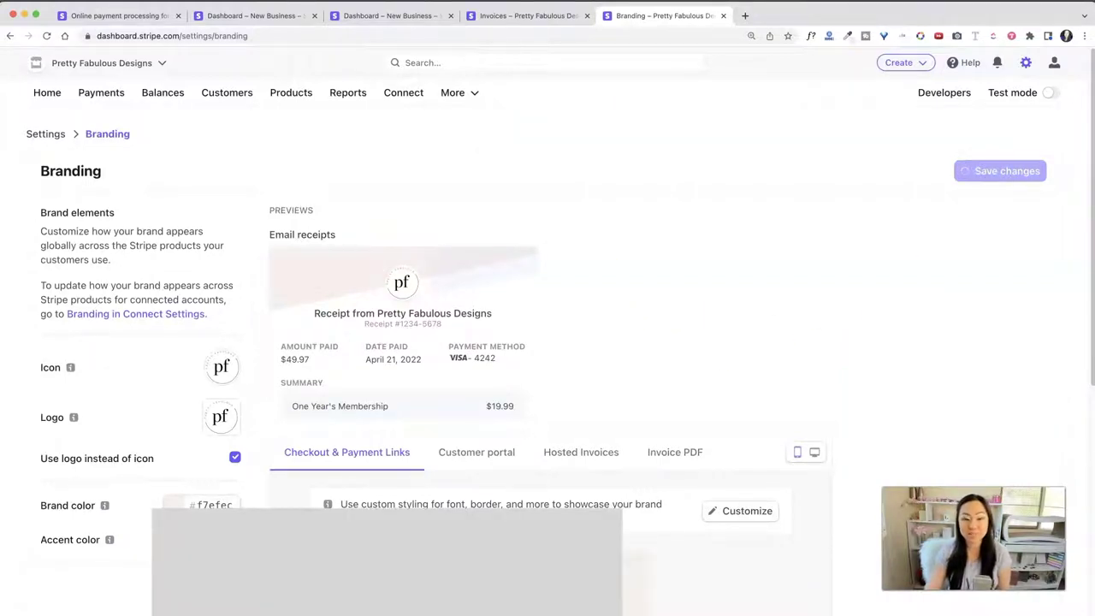
# Step: Start a new invoice from the Invoices page, with the customer search ready
pyautogui.click(526, 15)
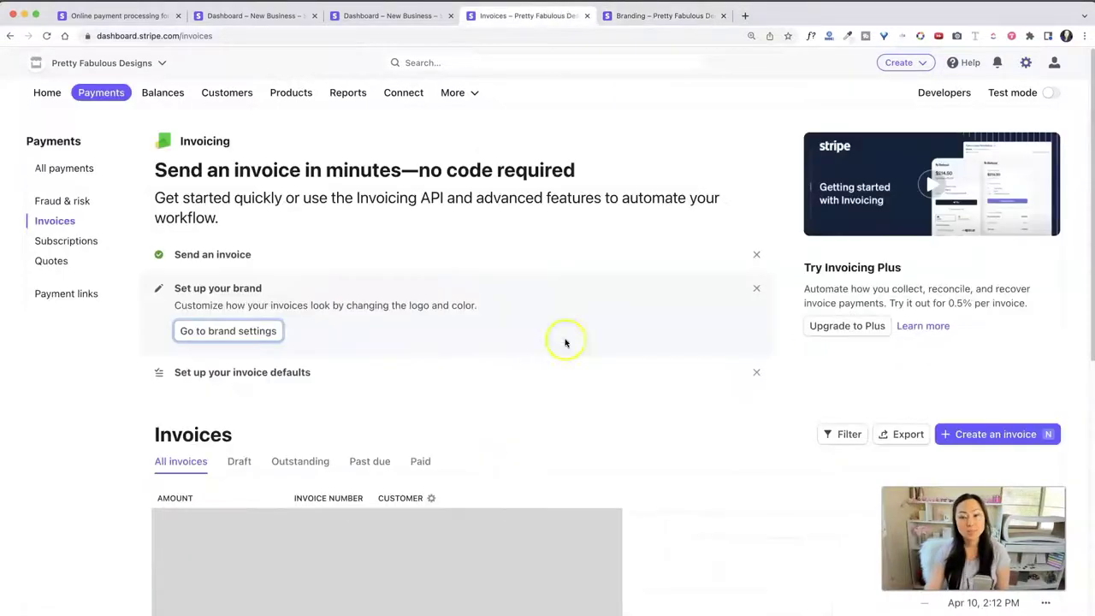
pyautogui.click(1008, 433)
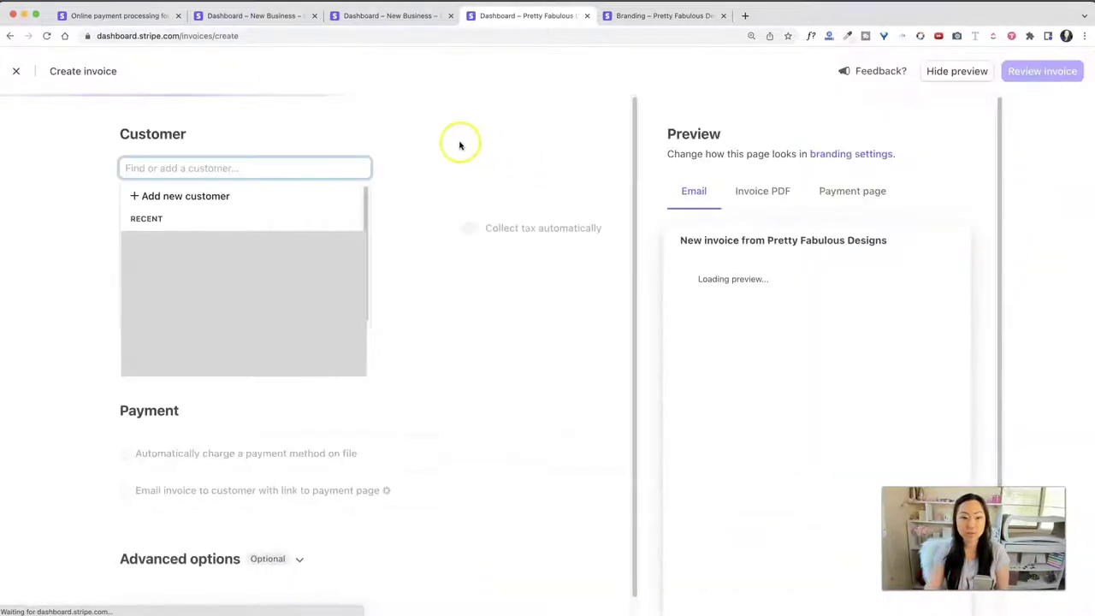
pyautogui.scroll(-1, 874, 246)
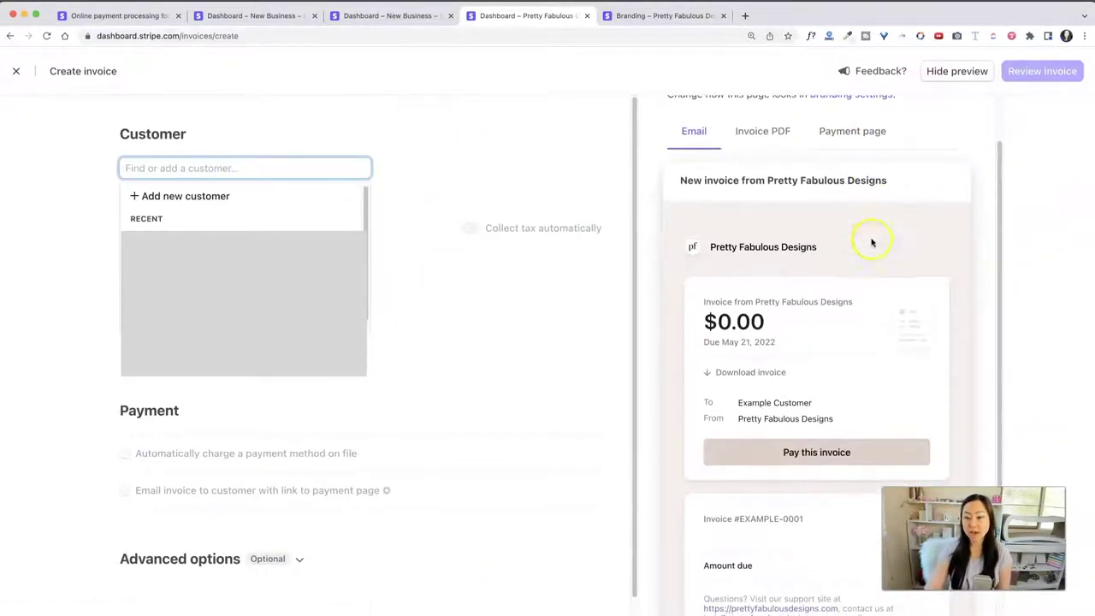
pyautogui.scroll(-2, 874, 246)
pyautogui.scroll(-1, 860, 317)
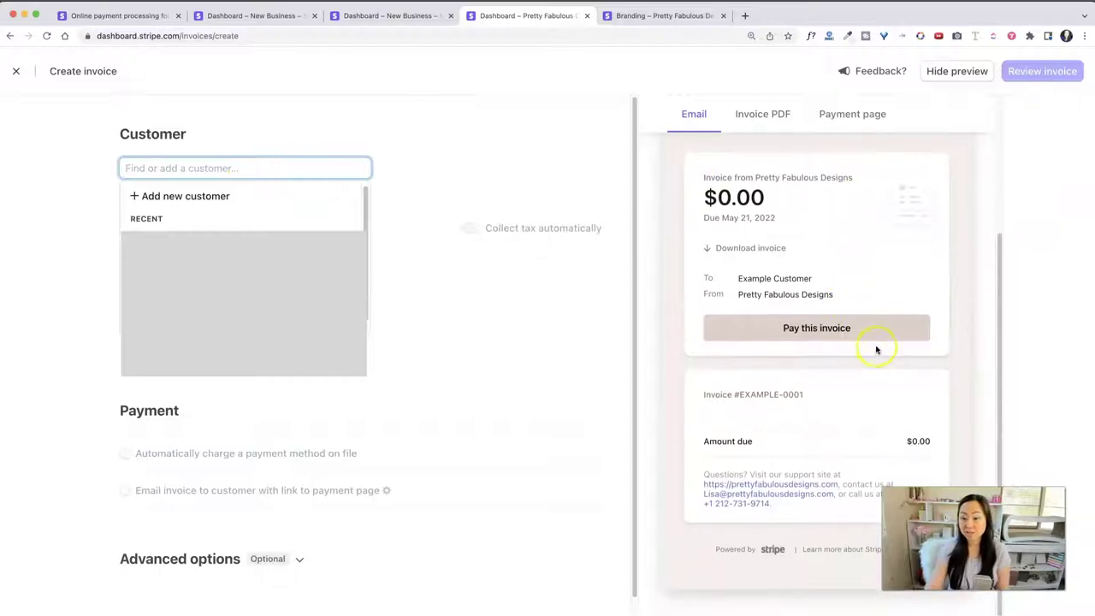
pyautogui.scroll(3, 877, 348)
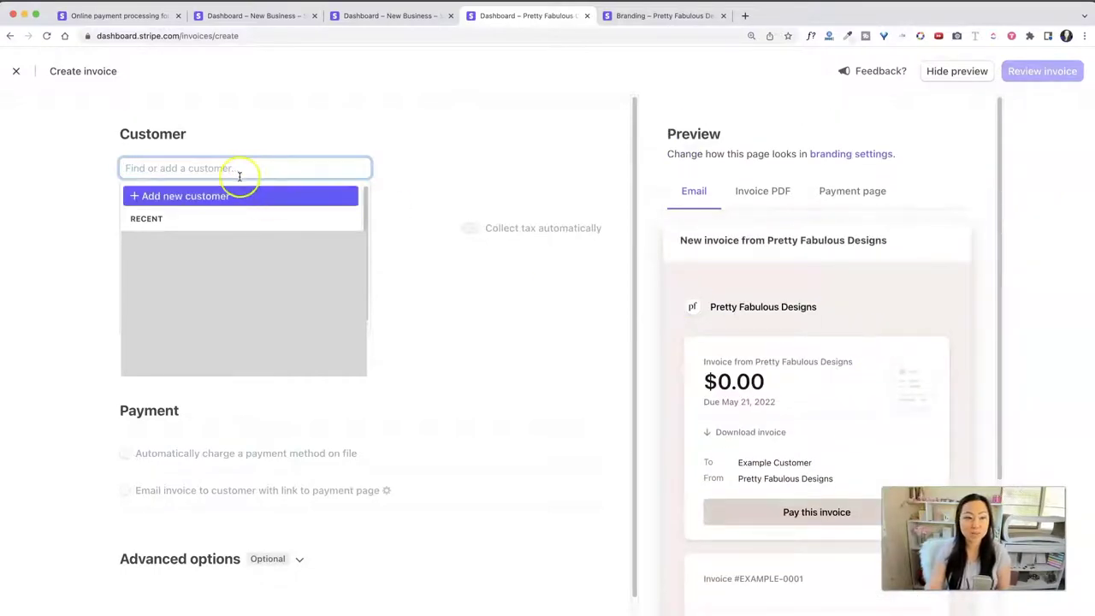
pyautogui.click(443, 144)
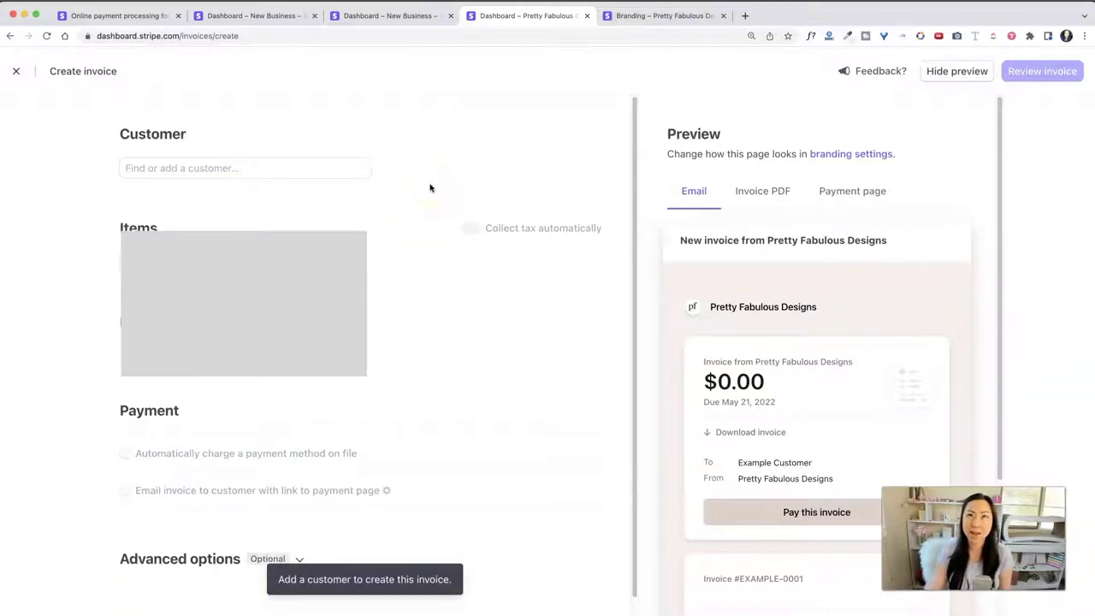
pyautogui.click(333, 169)
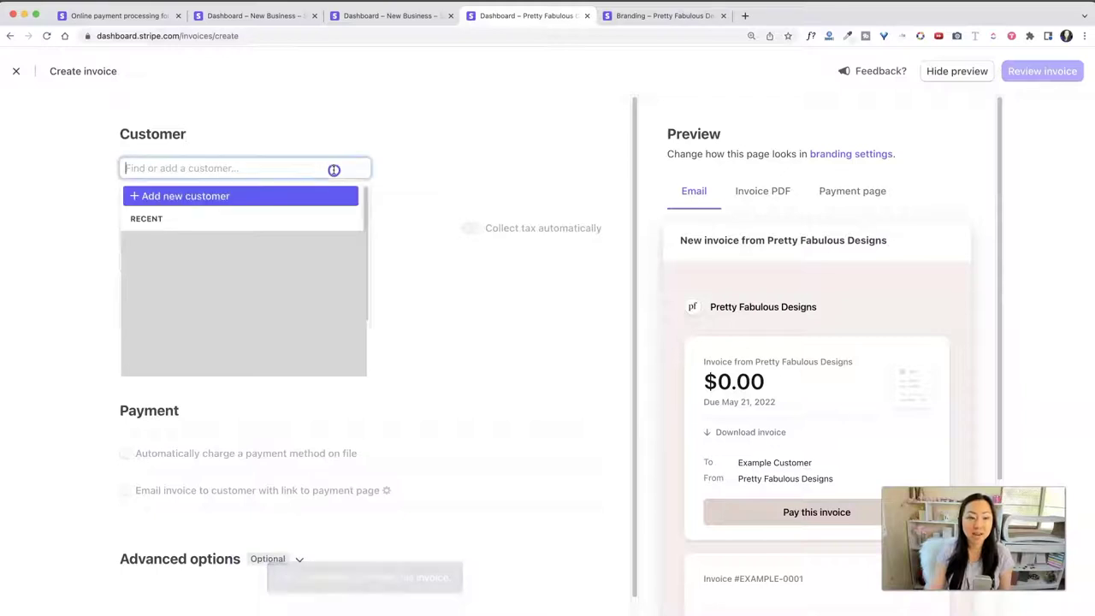
# Step: Add a new customer with their full name and e-mail address to the invoice
pyautogui.click(193, 196)
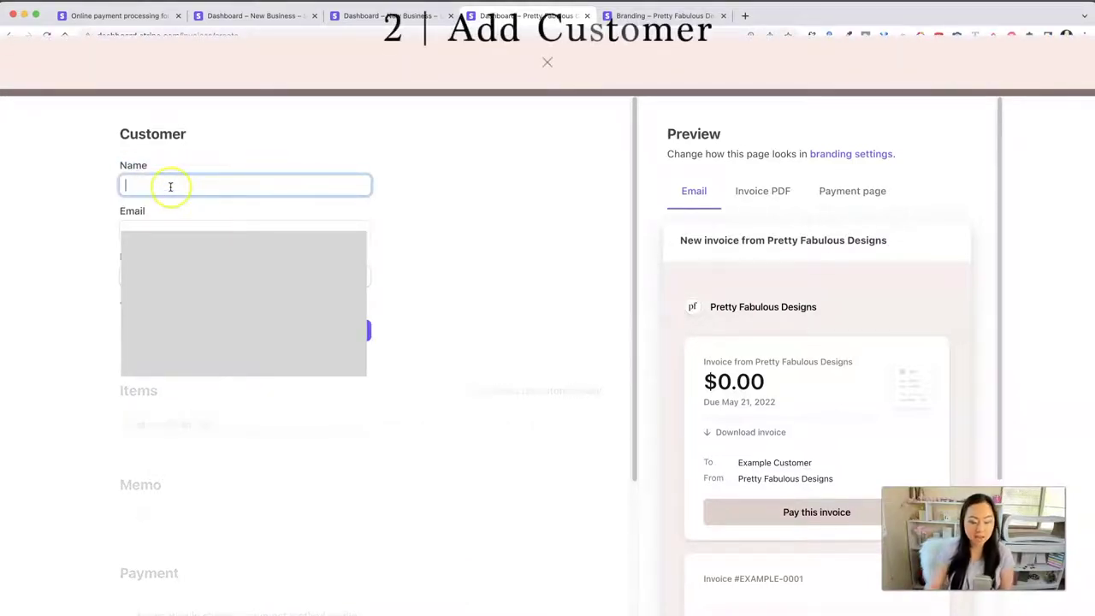
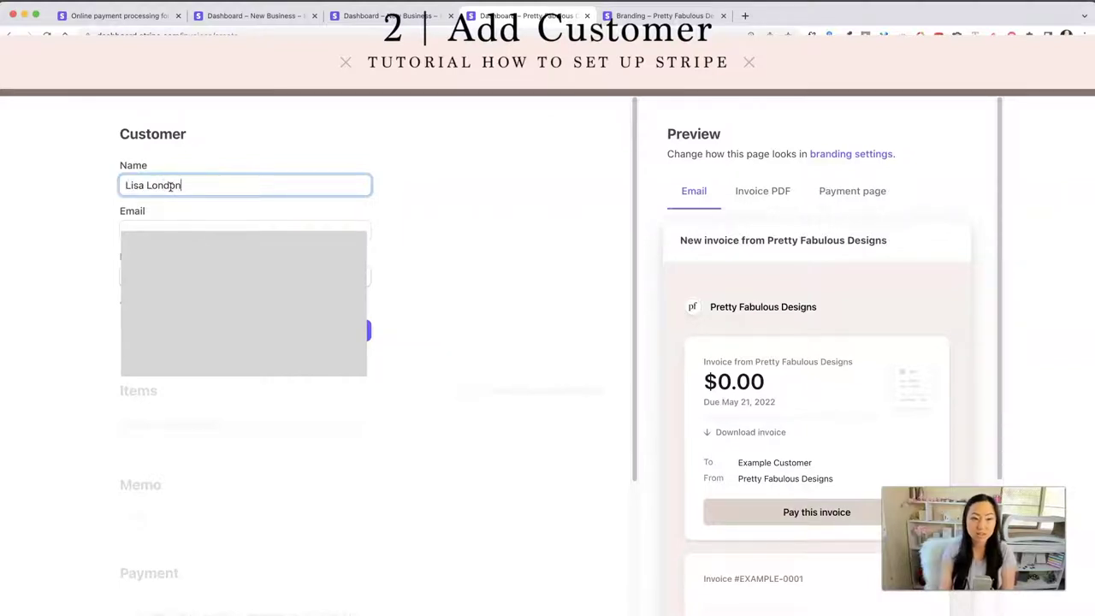
pyautogui.press('Tab')
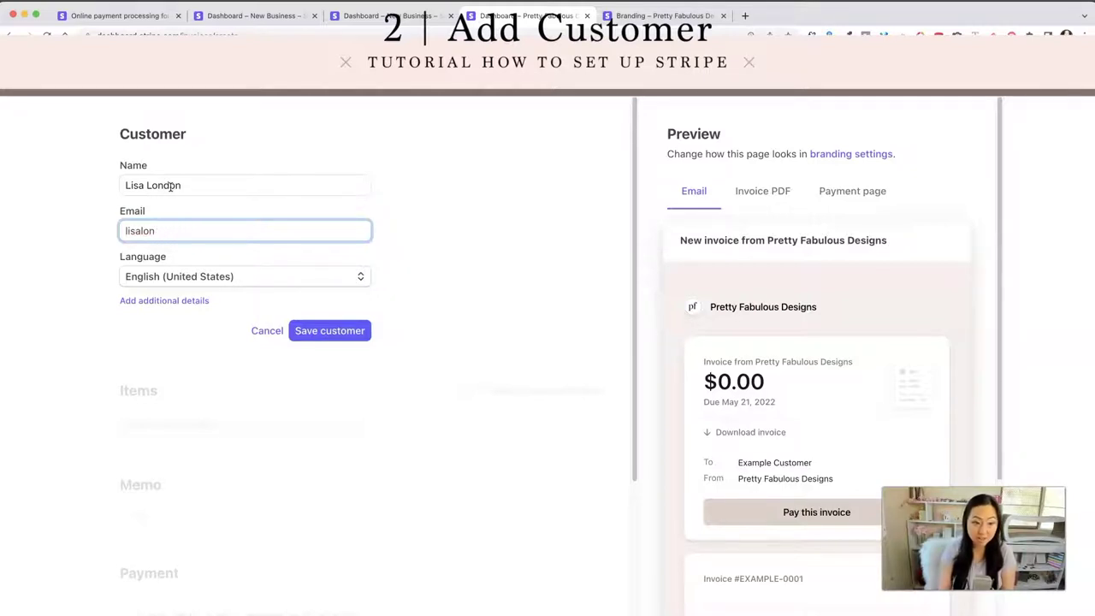
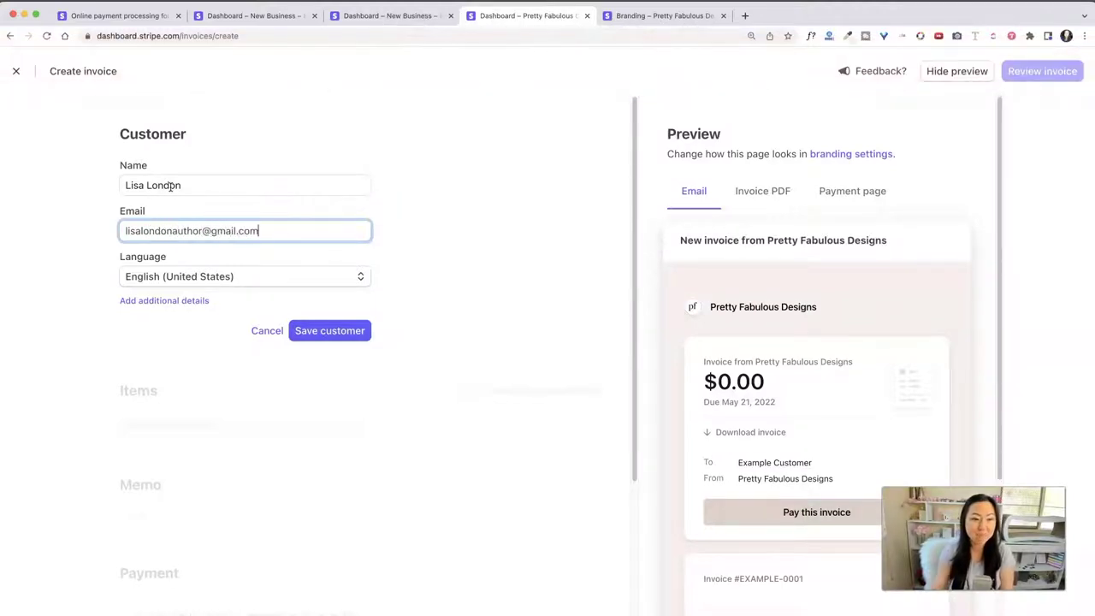
pyautogui.click(326, 332)
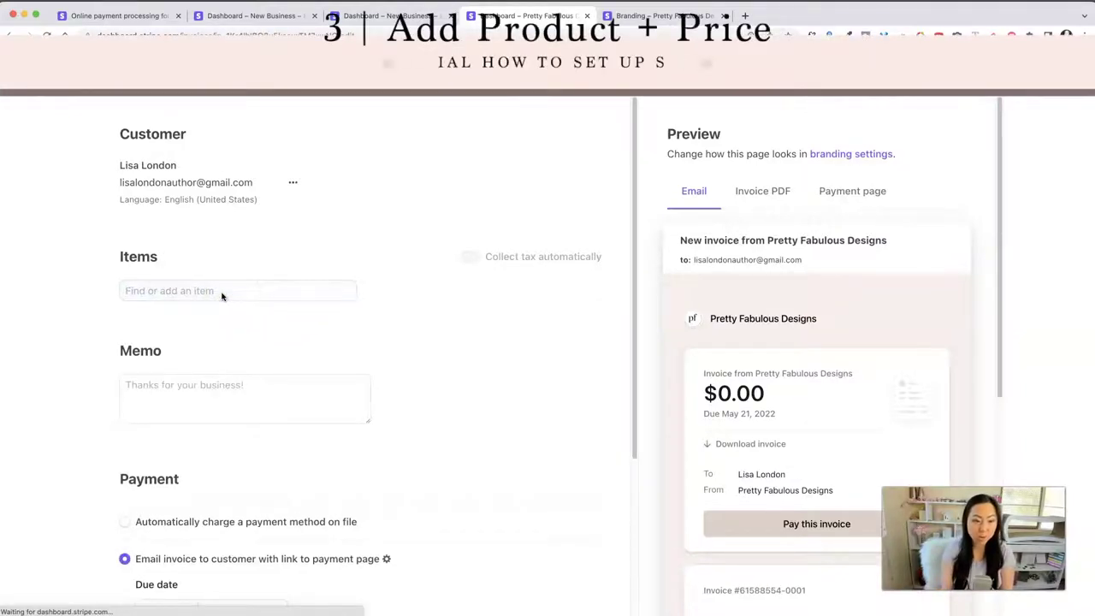
# Step: Add 'Custom Planner Design' as a one-time item priced at $5,000.00
pyautogui.click(222, 291)
pyautogui.write('Custom')
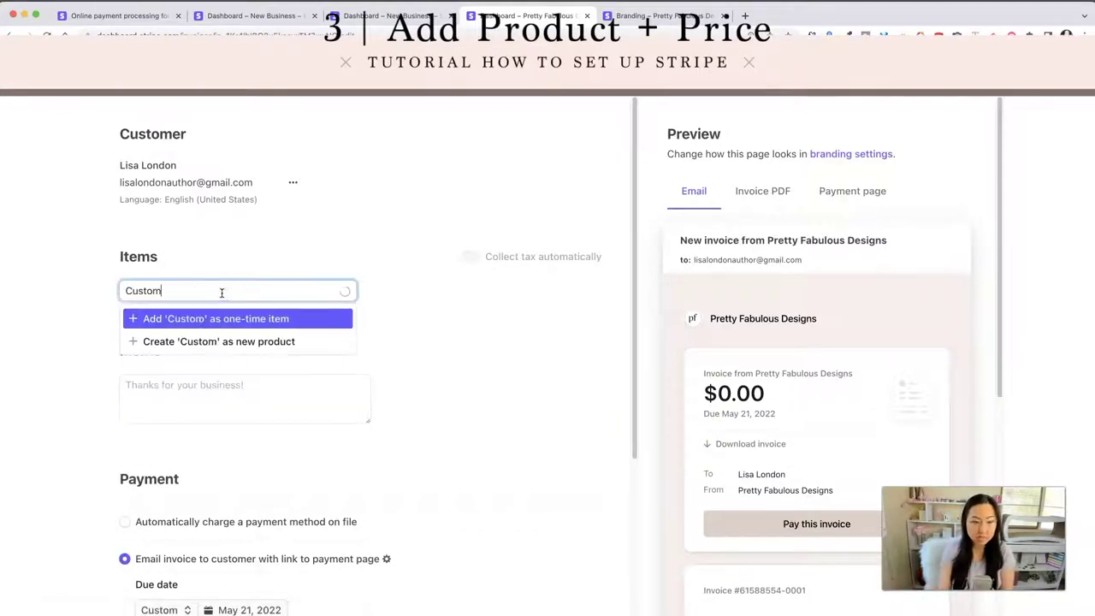
pyautogui.write(' Planner Design')
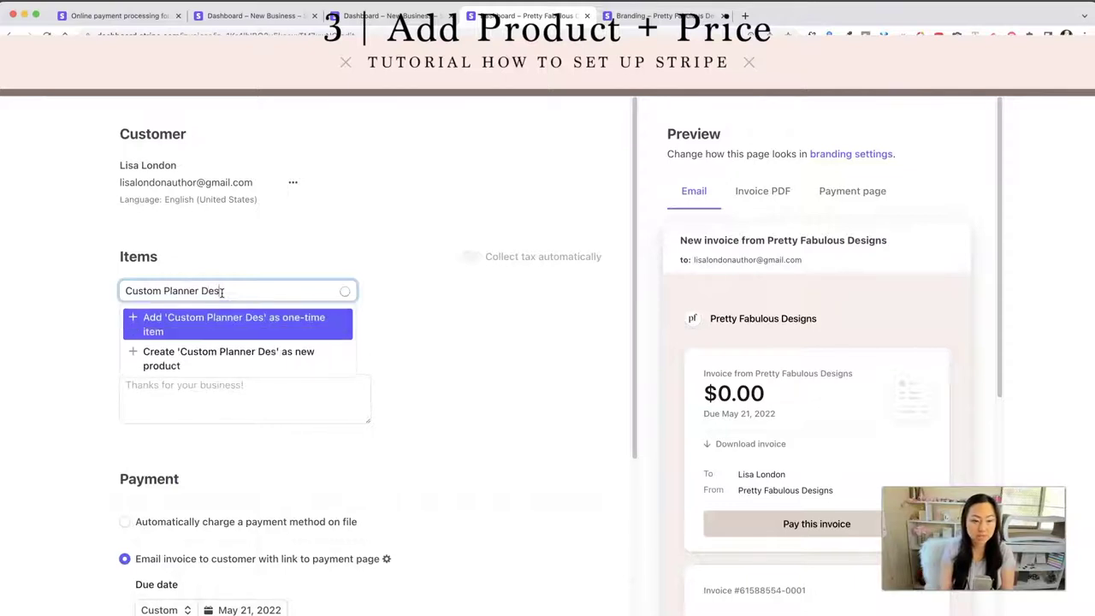
pyautogui.press('Return')
pyautogui.click(466, 339)
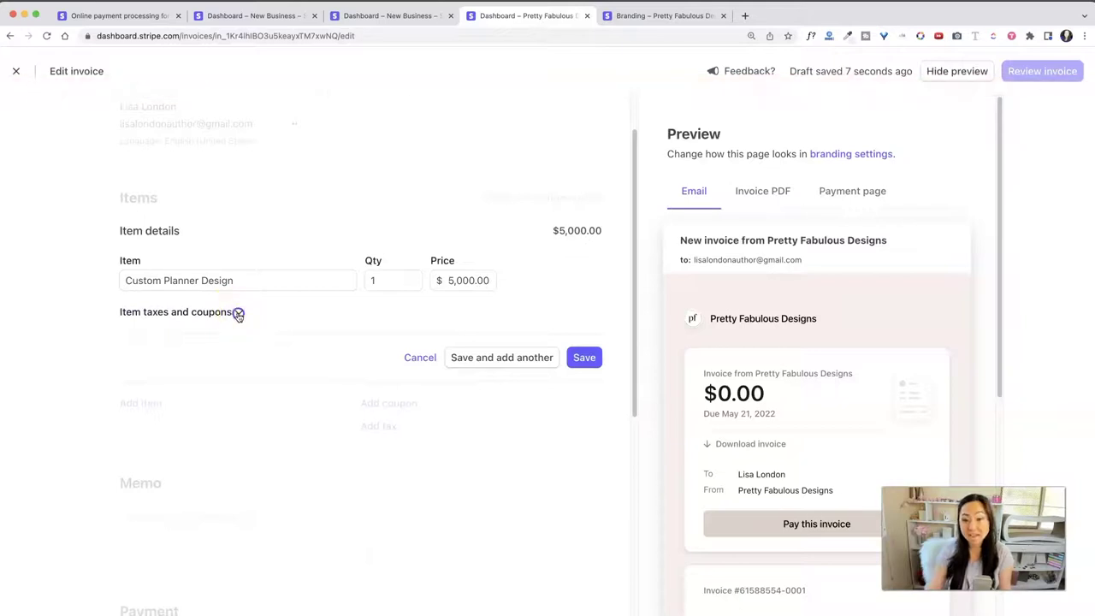
pyautogui.click(238, 314)
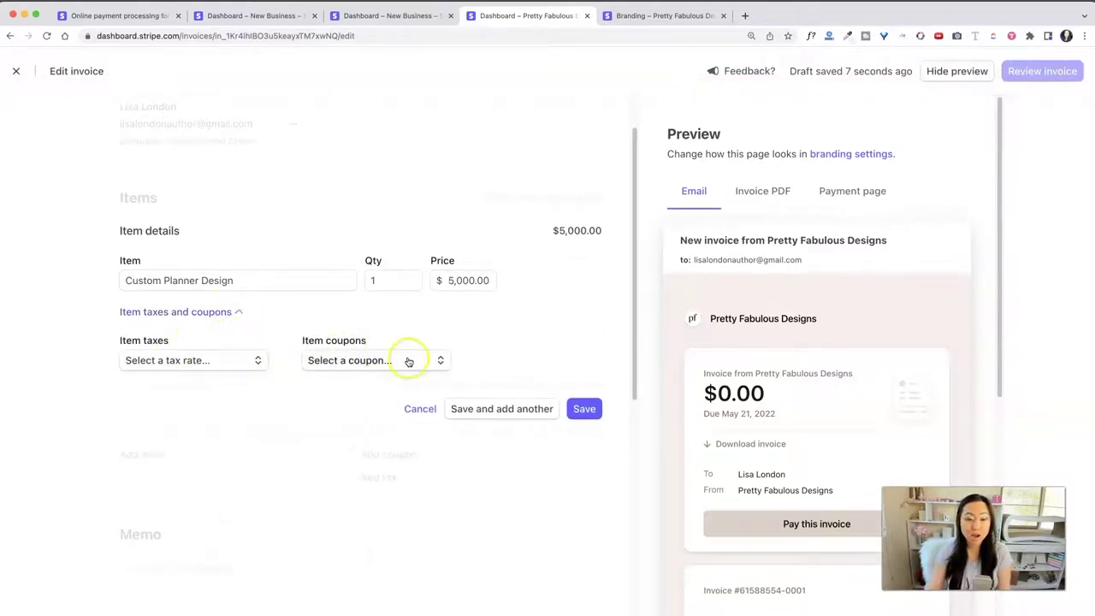
pyautogui.click(239, 312)
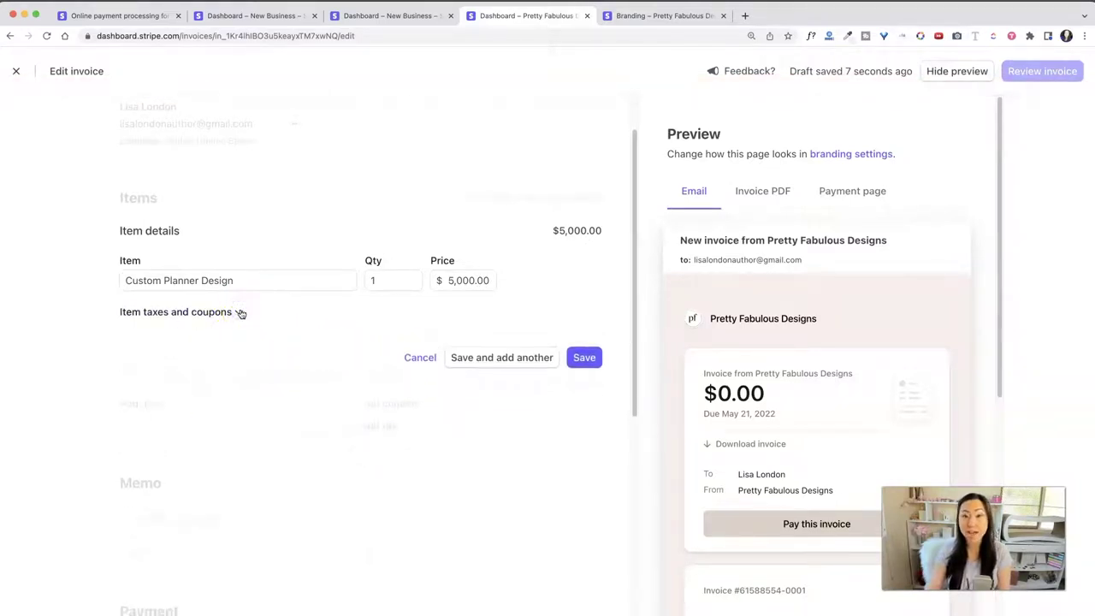
pyautogui.click(582, 359)
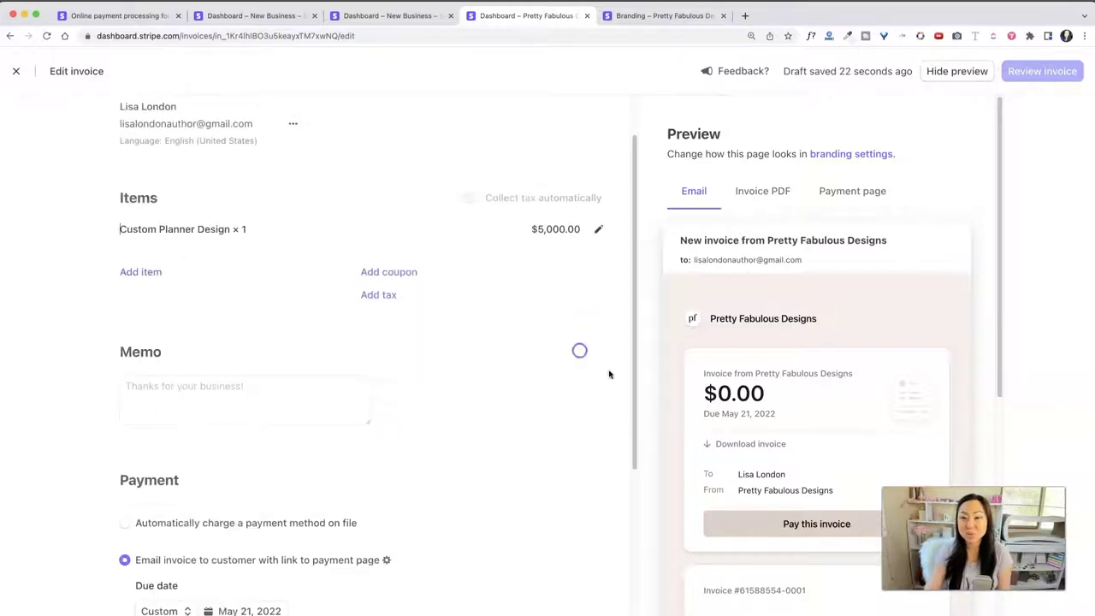
# Step: Write the invoice memo 'Thank you for your order!'
pyautogui.scroll(-2, 464, 428)
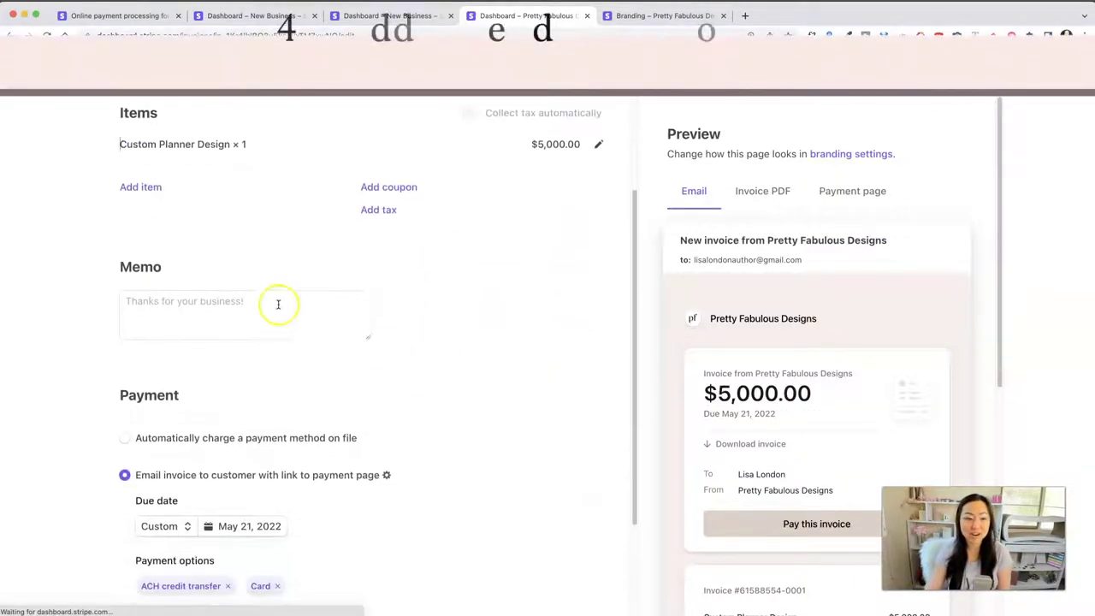
pyautogui.click(256, 314)
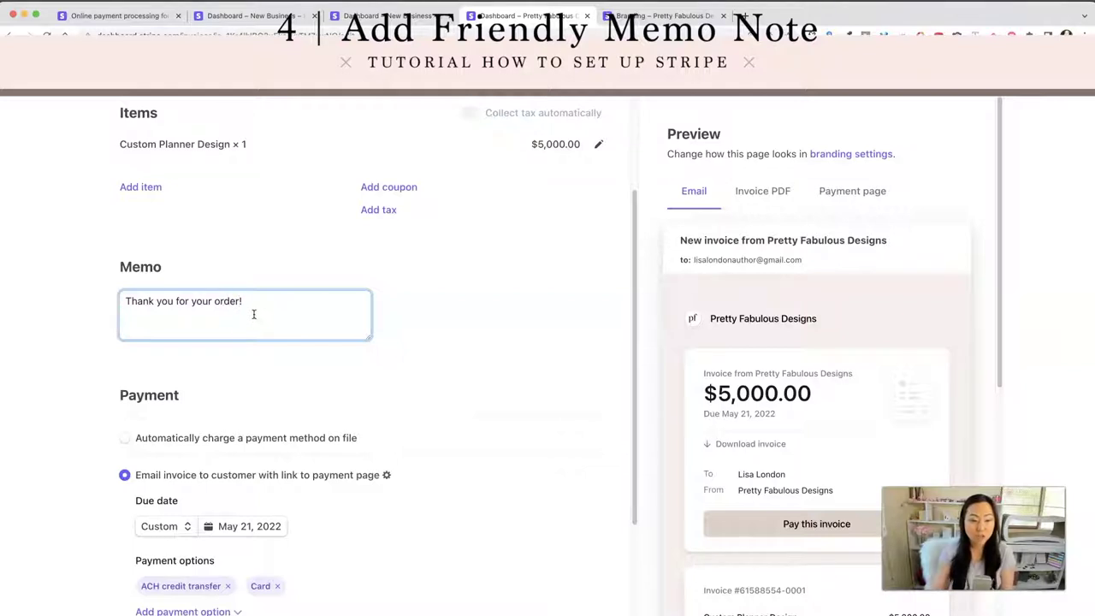
pyautogui.scroll(-3, 312, 418)
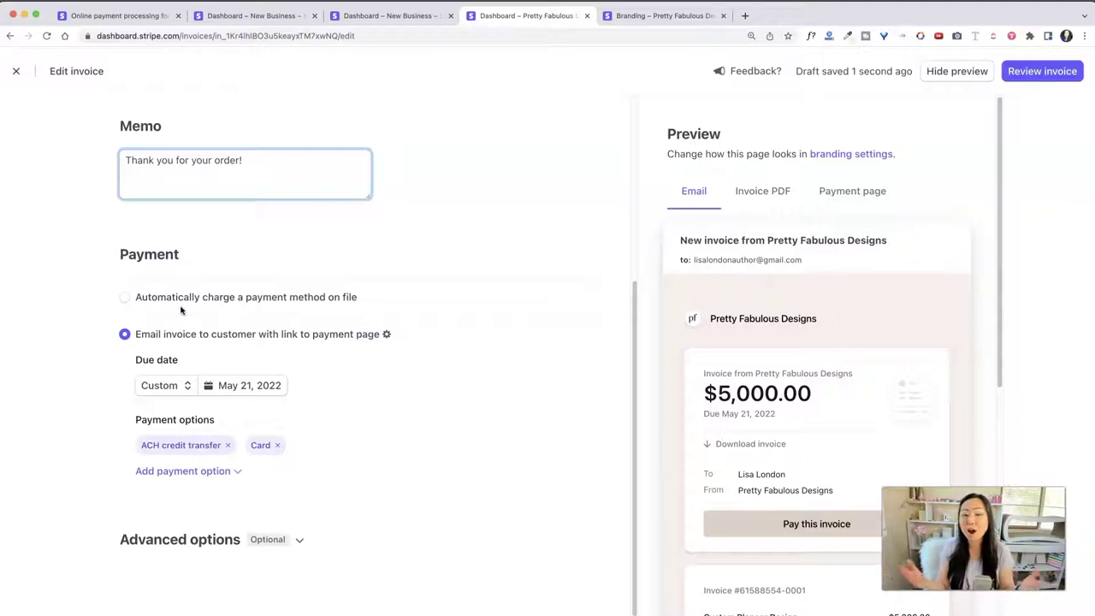
pyautogui.click(223, 349)
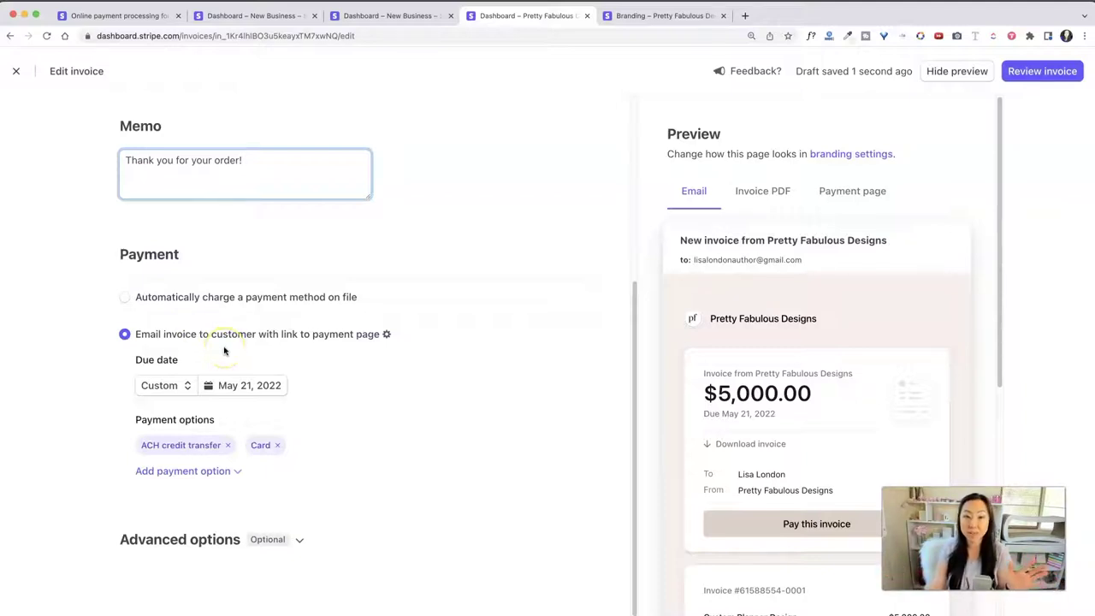
pyautogui.click(218, 342)
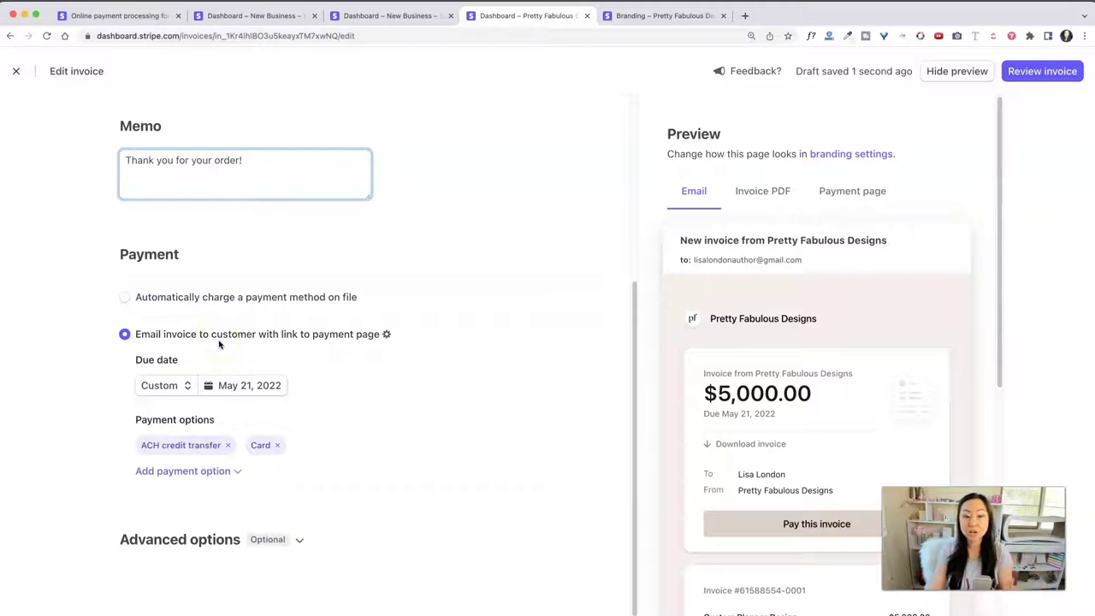
pyautogui.click(360, 391)
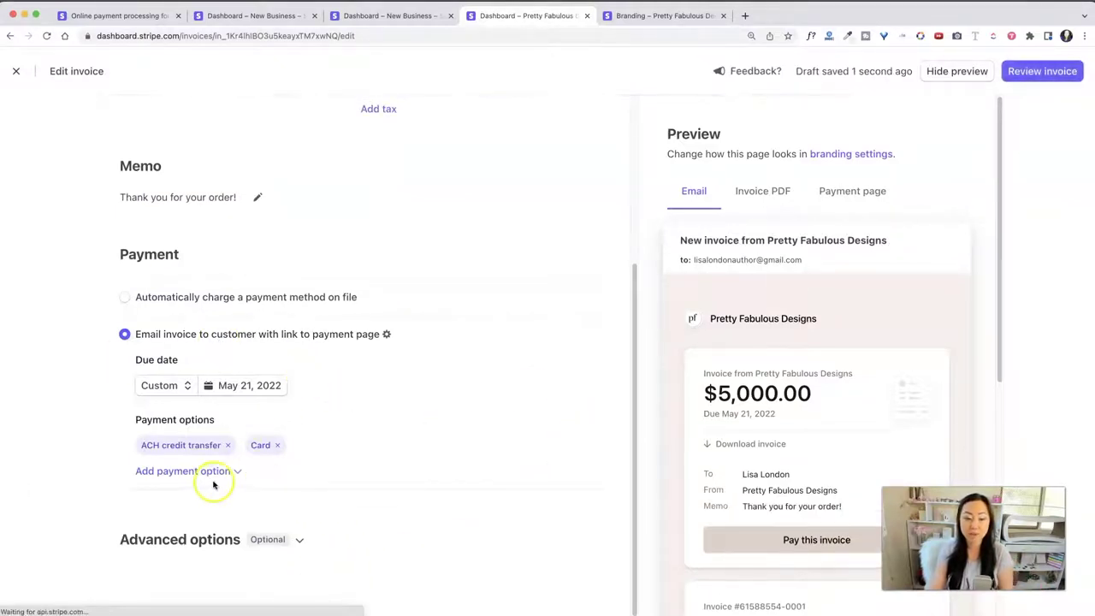
# Step: Check the extra payment methods available, then expand Advanced options
pyautogui.click(237, 471)
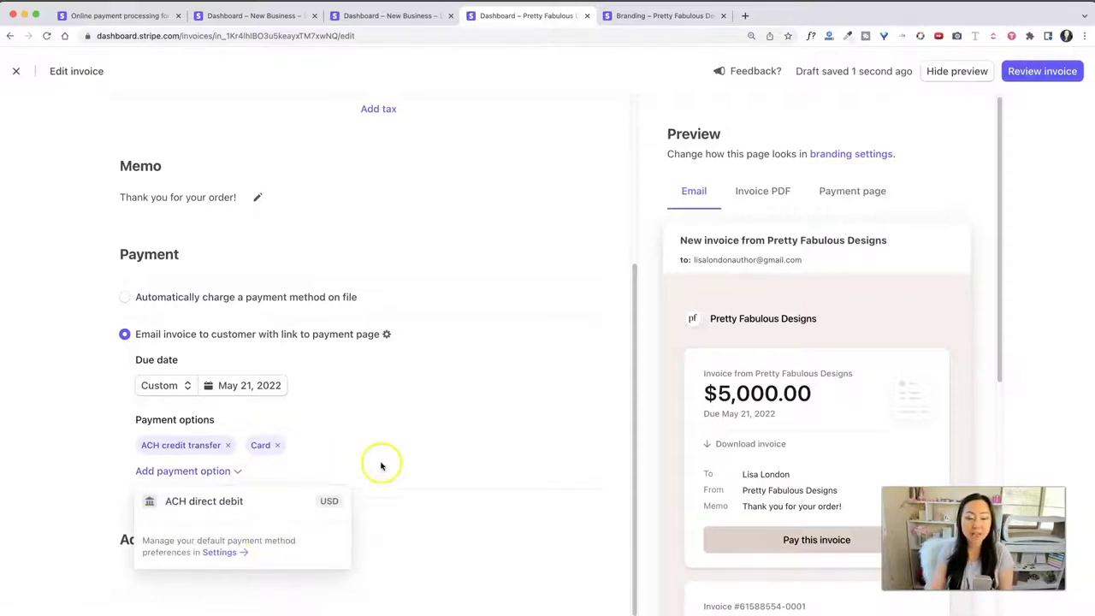
pyautogui.click(450, 454)
pyautogui.click(219, 474)
pyautogui.click(406, 442)
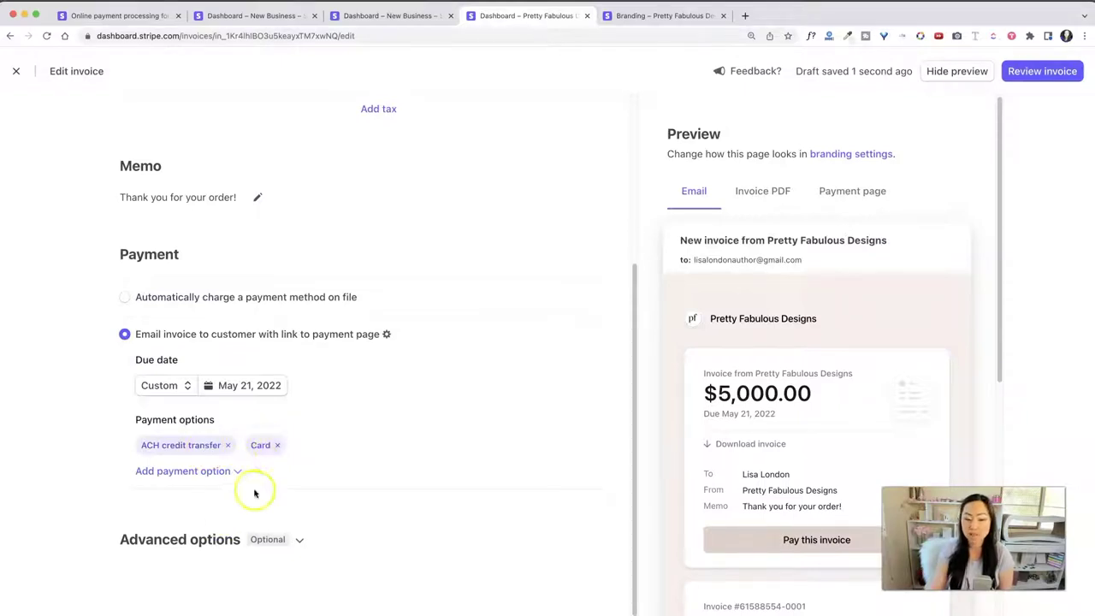
pyautogui.click(300, 540)
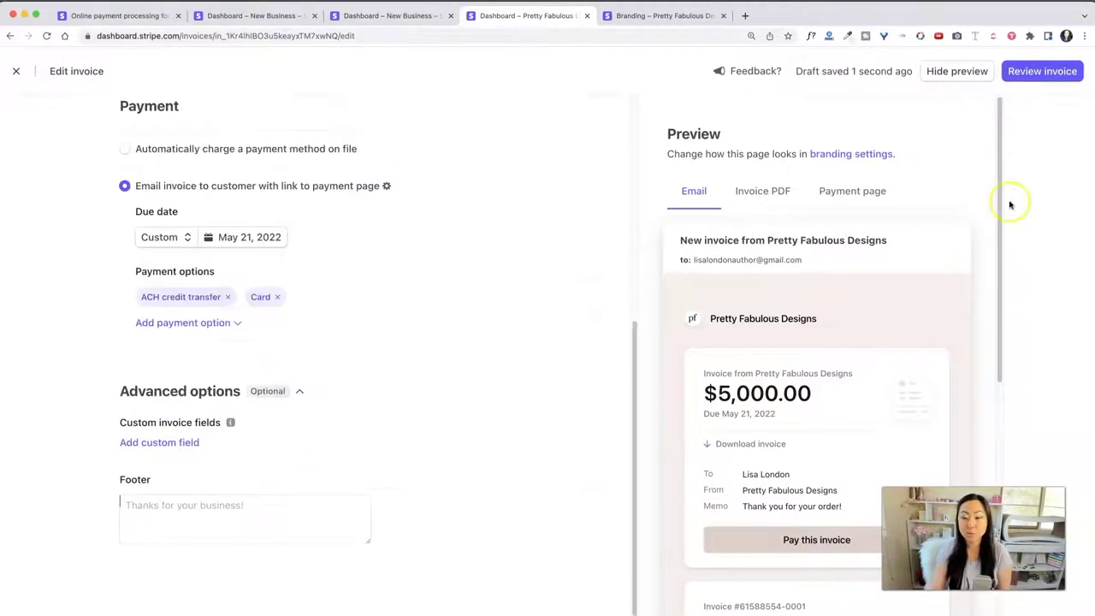
# Step: Review the $5,000.00 invoice, noting the warning that sent invoices can't be edited
pyautogui.click(1042, 71)
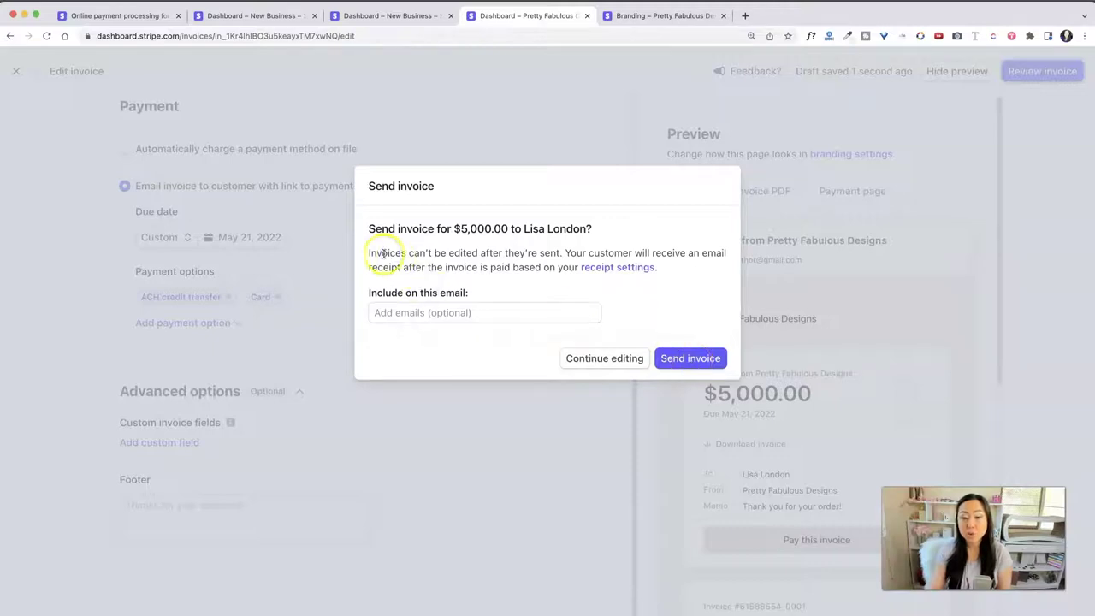
pyautogui.moveTo(382, 253); pyautogui.dragTo(692, 253)
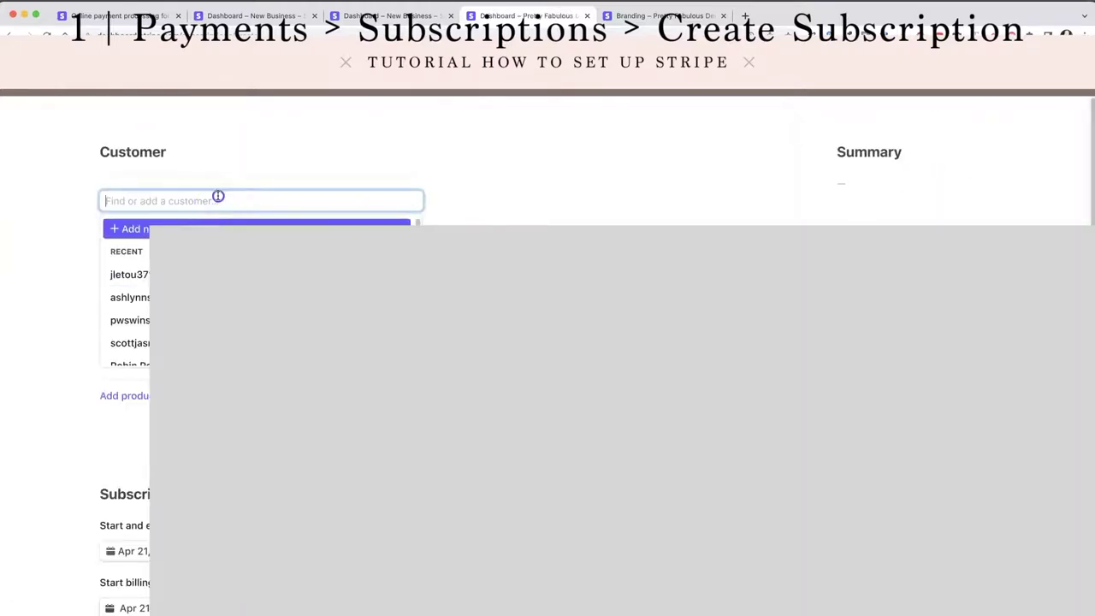
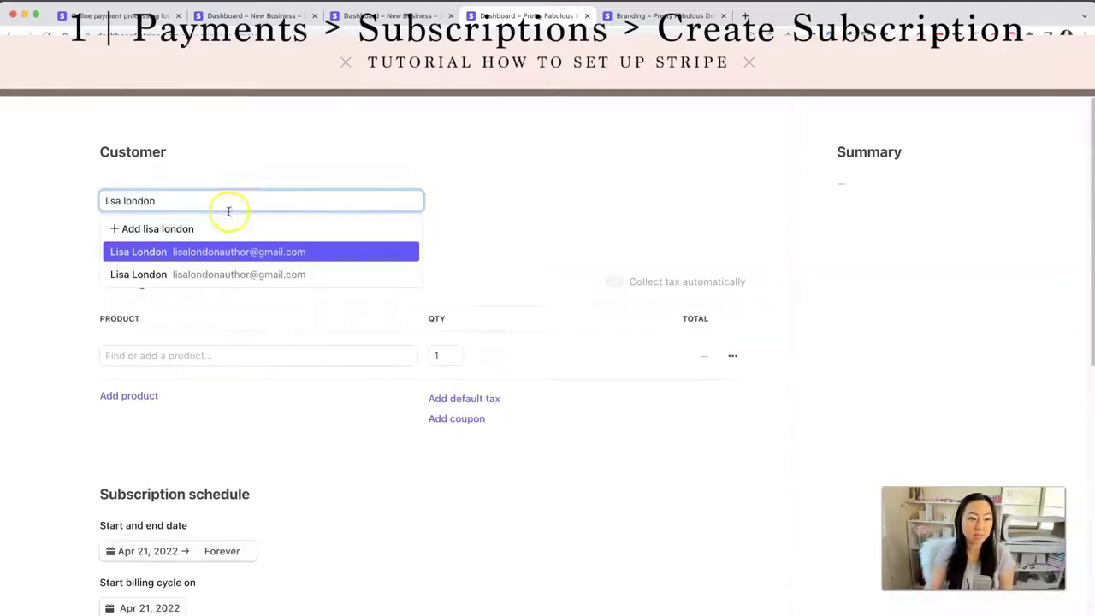
# Step: Select the existing customer and begin a new product, My Fabulous Monthly Membership
pyautogui.click(242, 249)
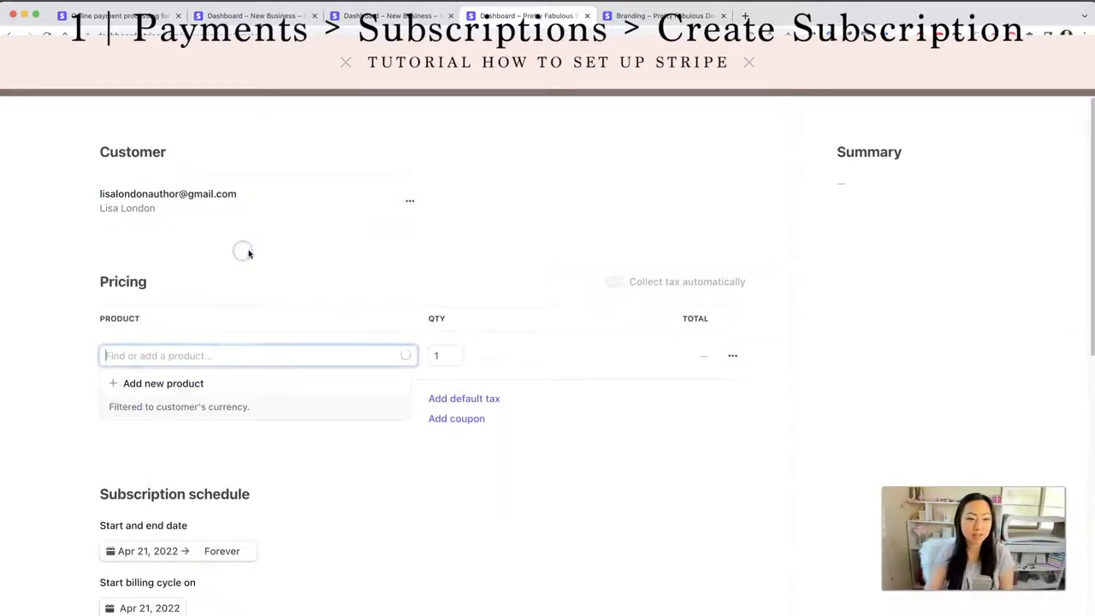
pyautogui.click(170, 382)
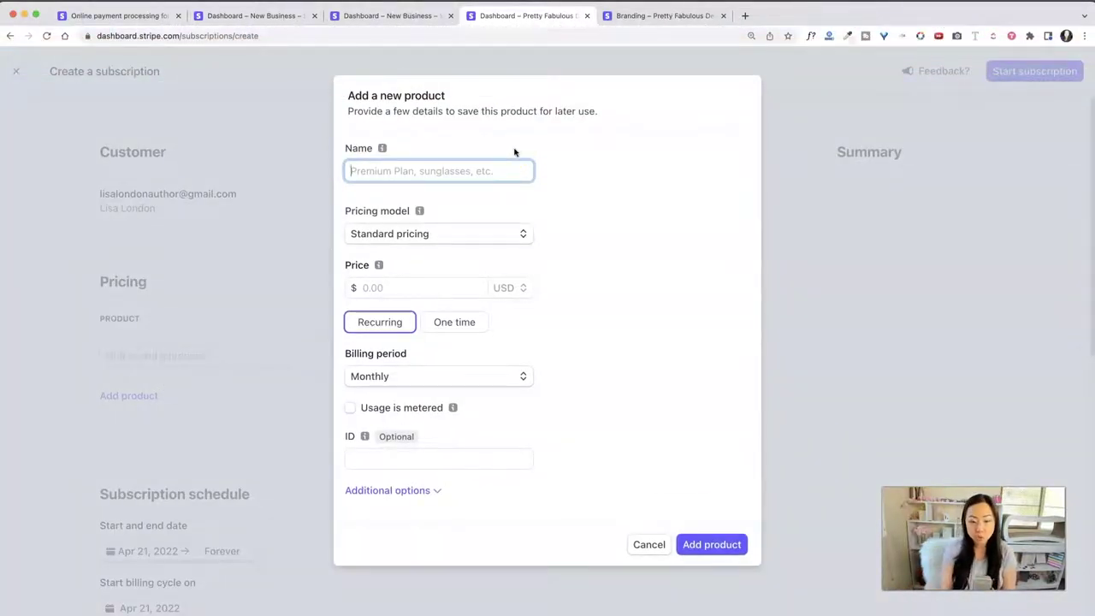
pyautogui.write('My Fabulous Monthly Membership')
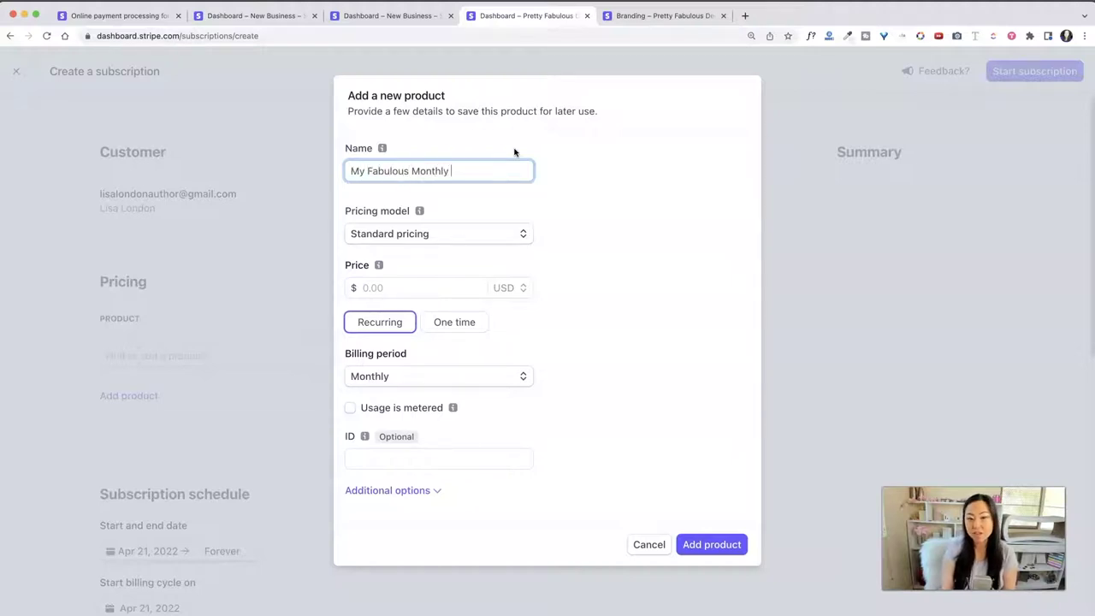
# Step: Give the product standard pricing of $97.00 recurring monthly and add it
pyautogui.click(393, 240)
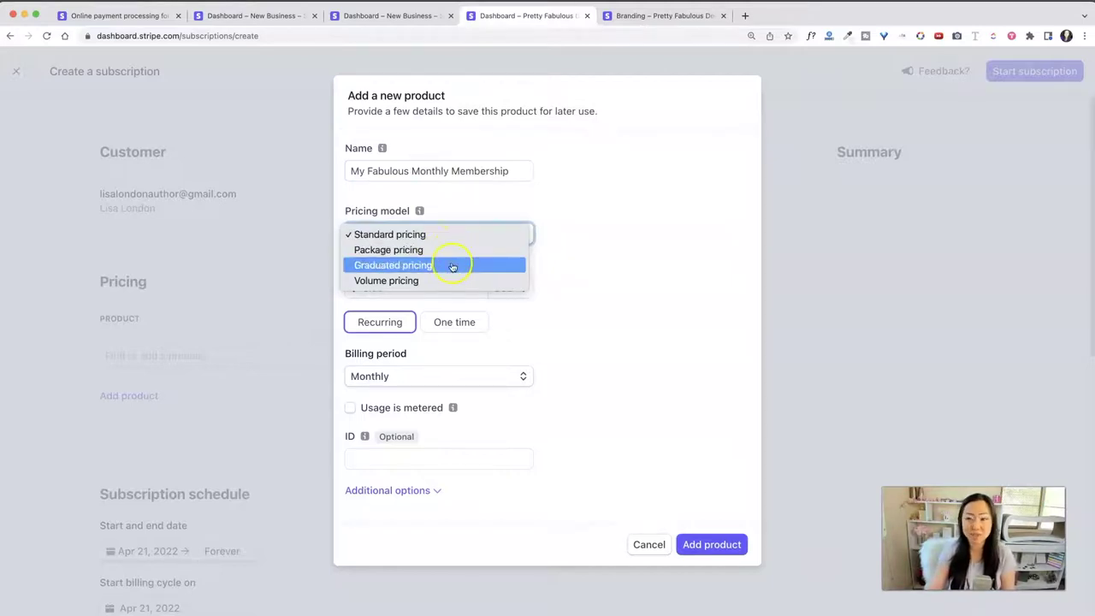
pyautogui.click(672, 284)
pyautogui.click(408, 292)
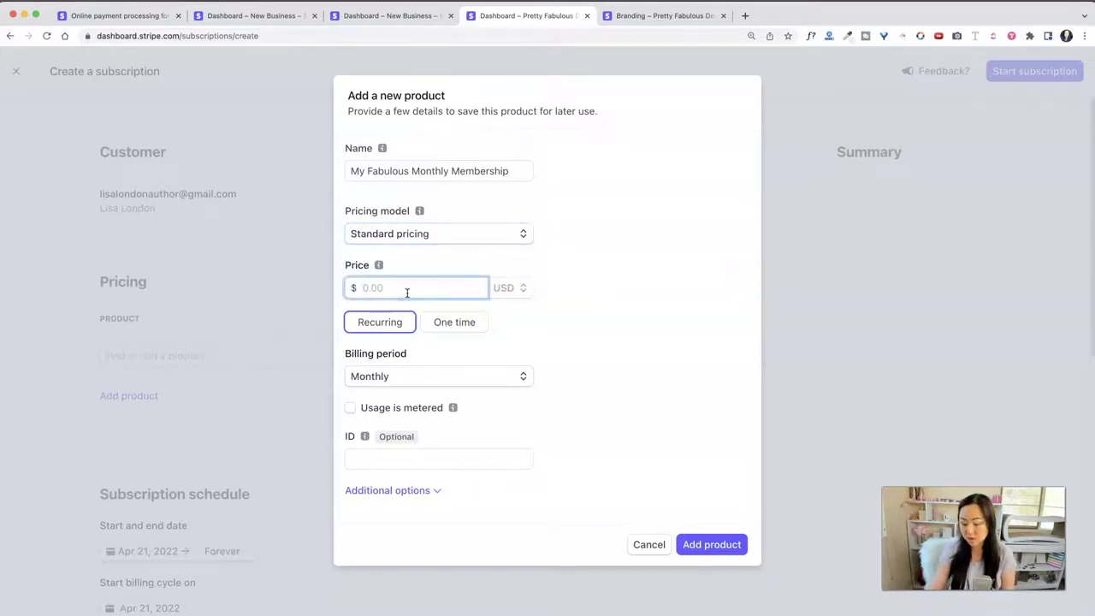
pyautogui.click(574, 319)
pyautogui.click(402, 326)
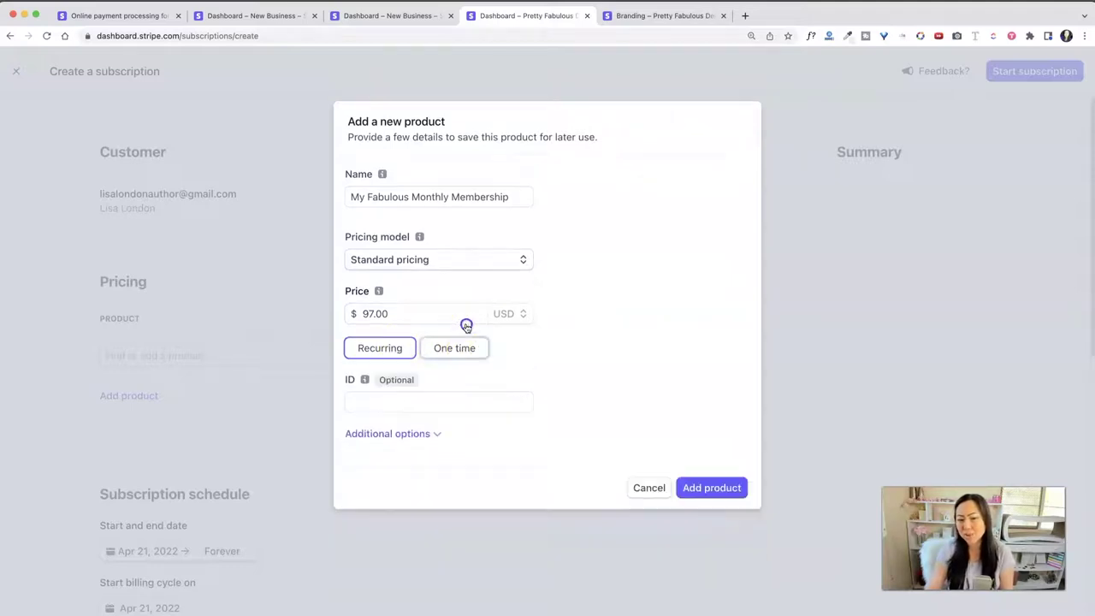
pyautogui.click(467, 325)
pyautogui.click(392, 329)
pyautogui.click(481, 372)
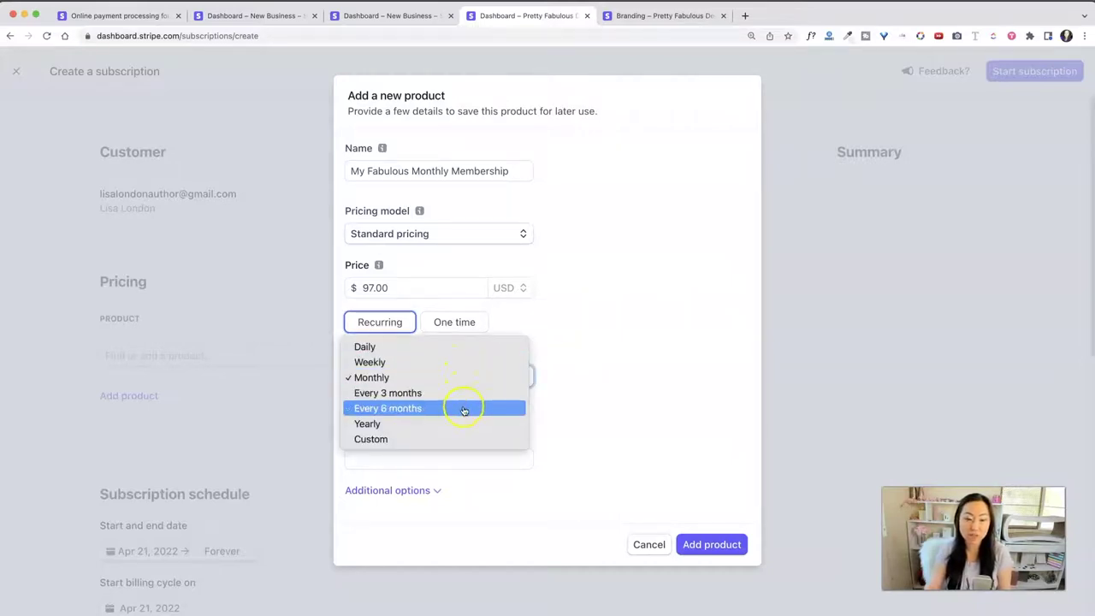
pyautogui.click(437, 440)
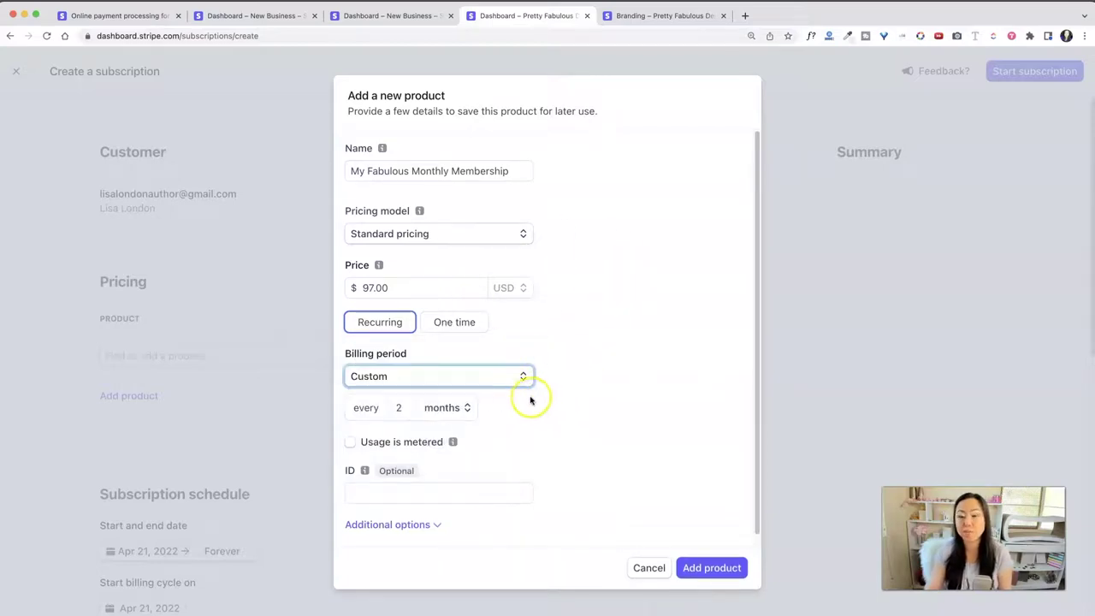
pyautogui.click(518, 375)
pyautogui.click(477, 314)
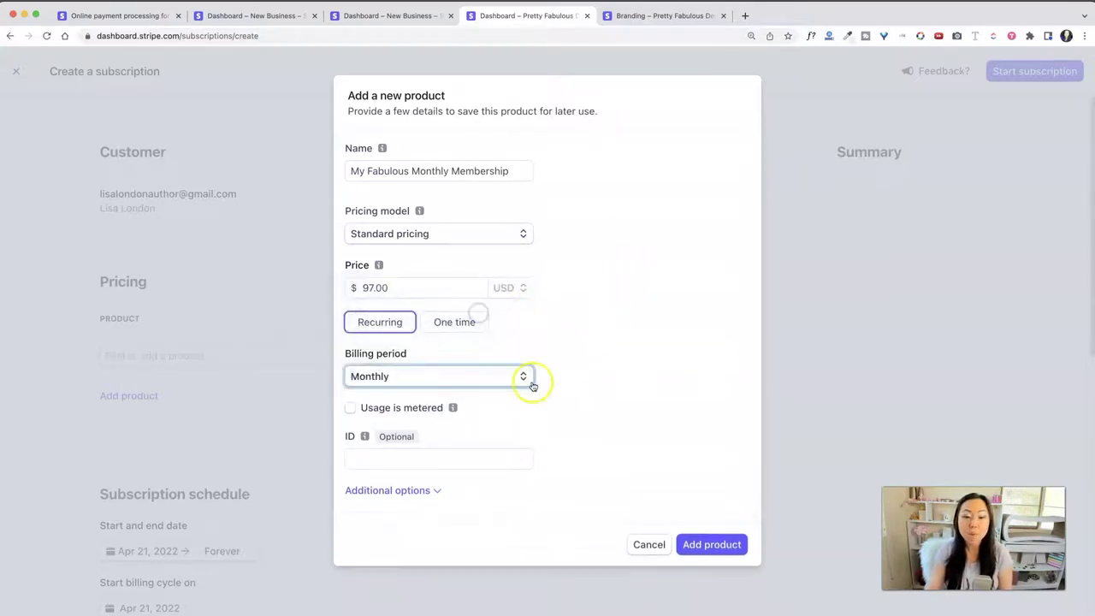
pyautogui.moveTo(453, 408)
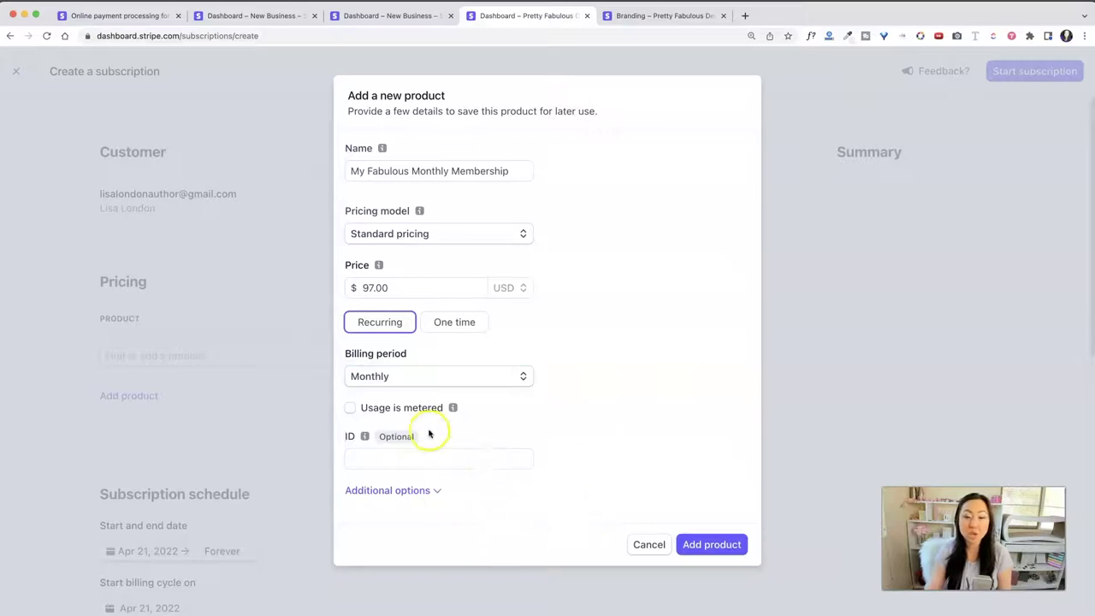
pyautogui.click(712, 545)
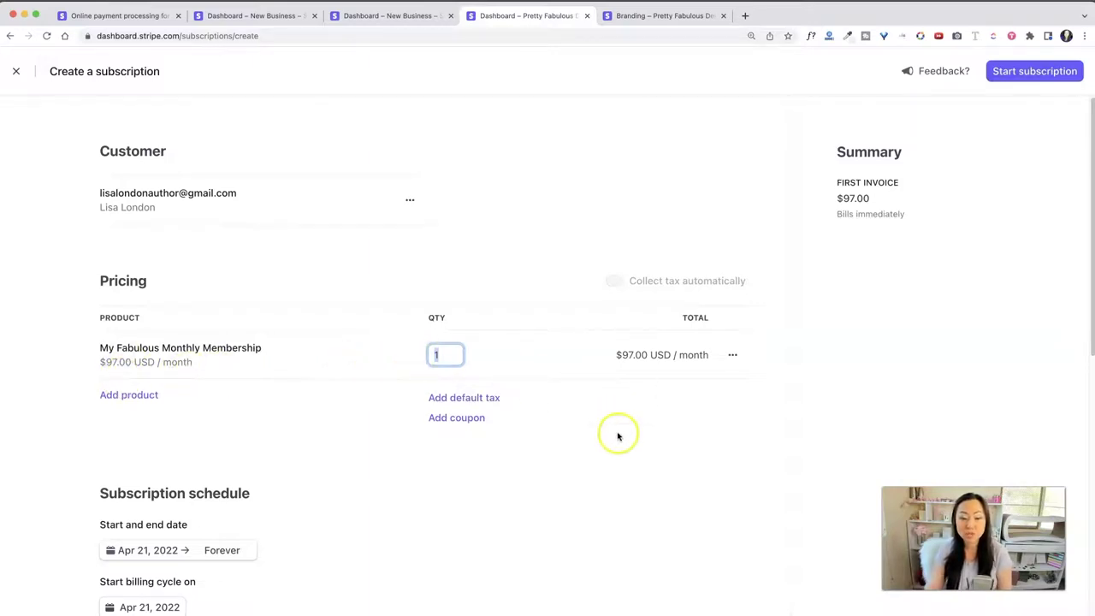
# Step: Add a 10-day free trial ending May 1, 2022, making the first invoice $0.00
pyautogui.scroll(-3, 479, 419)
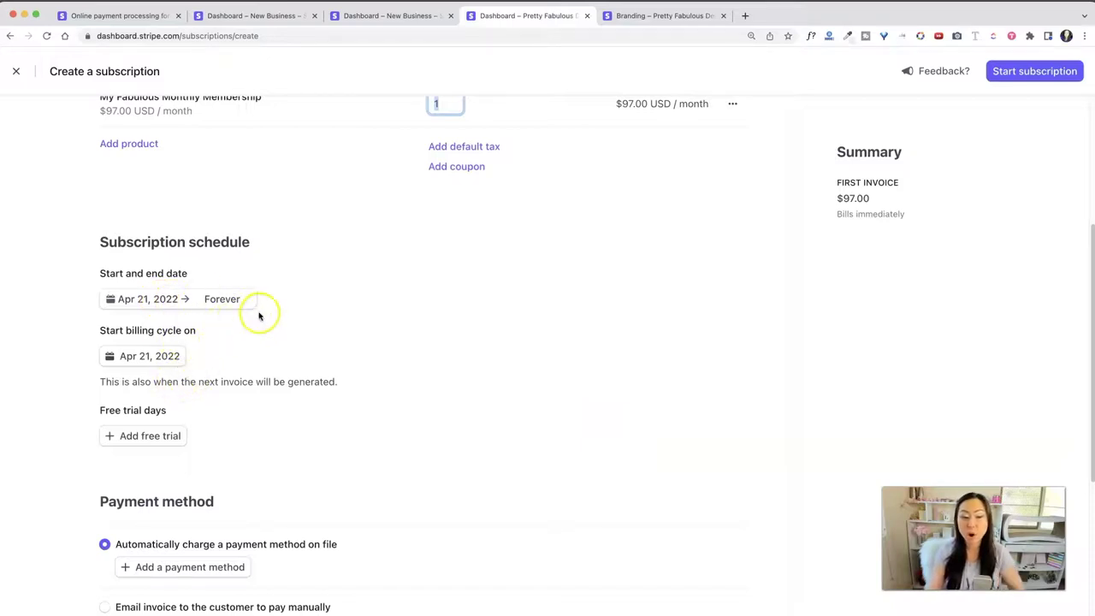
pyautogui.click(126, 436)
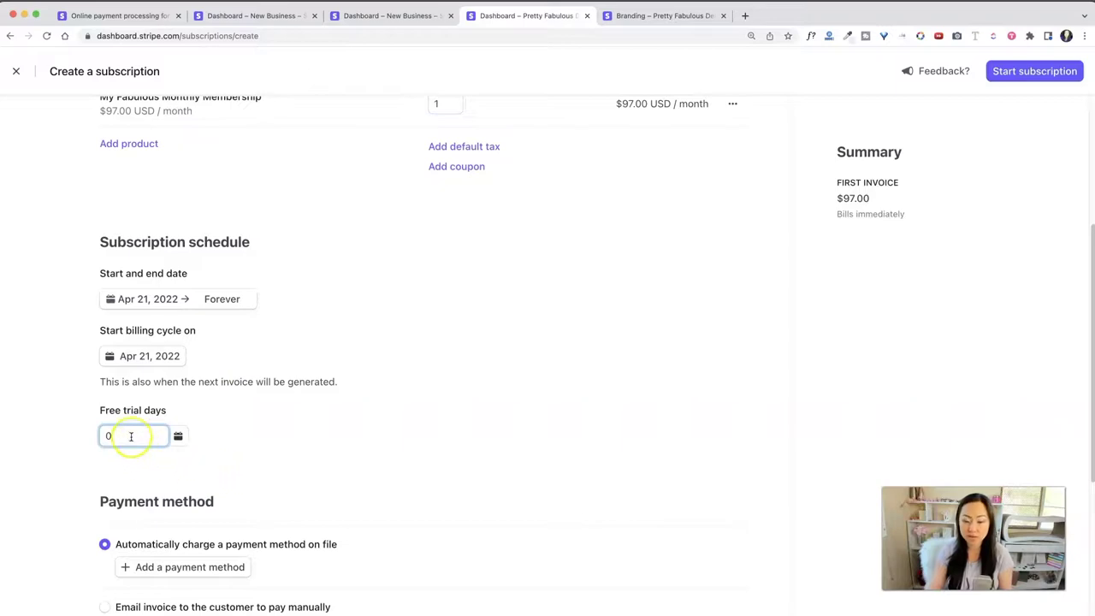
pyautogui.write('10')
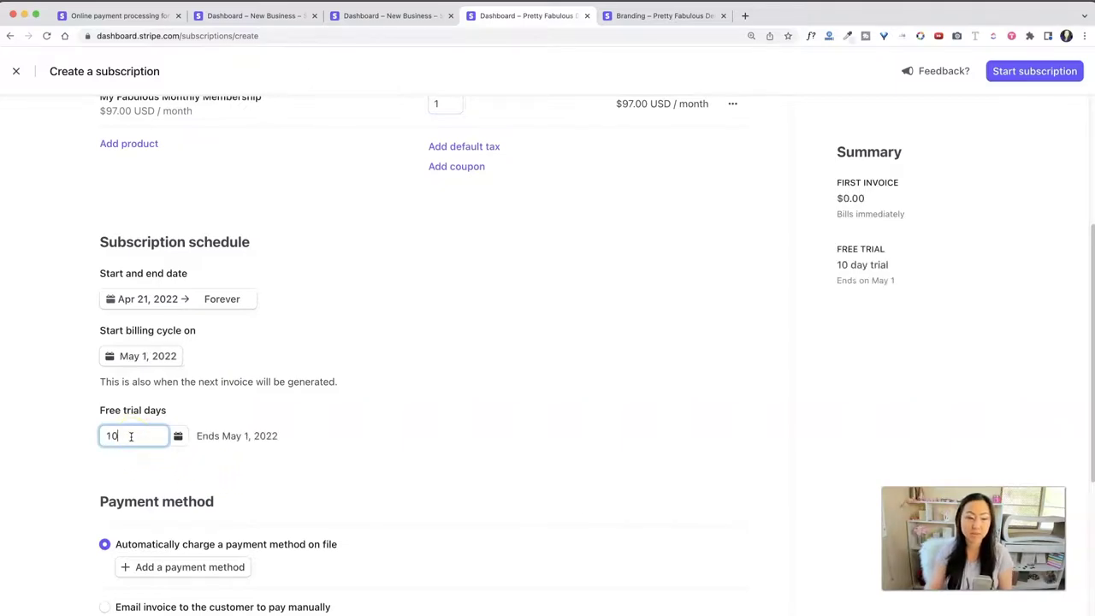
pyautogui.click(372, 448)
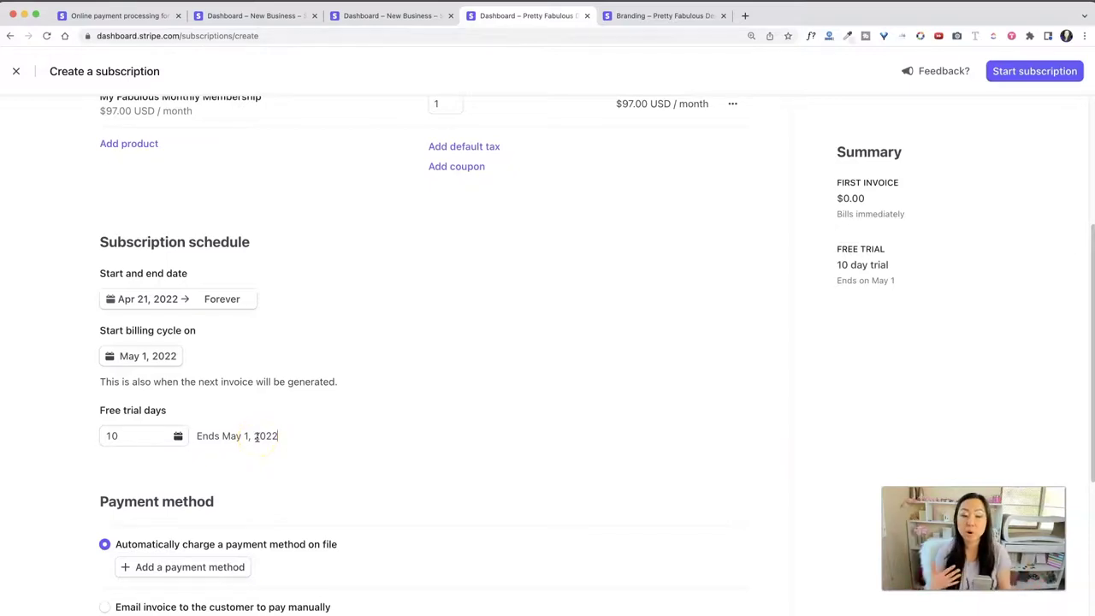
pyautogui.scroll(-3, 274, 449)
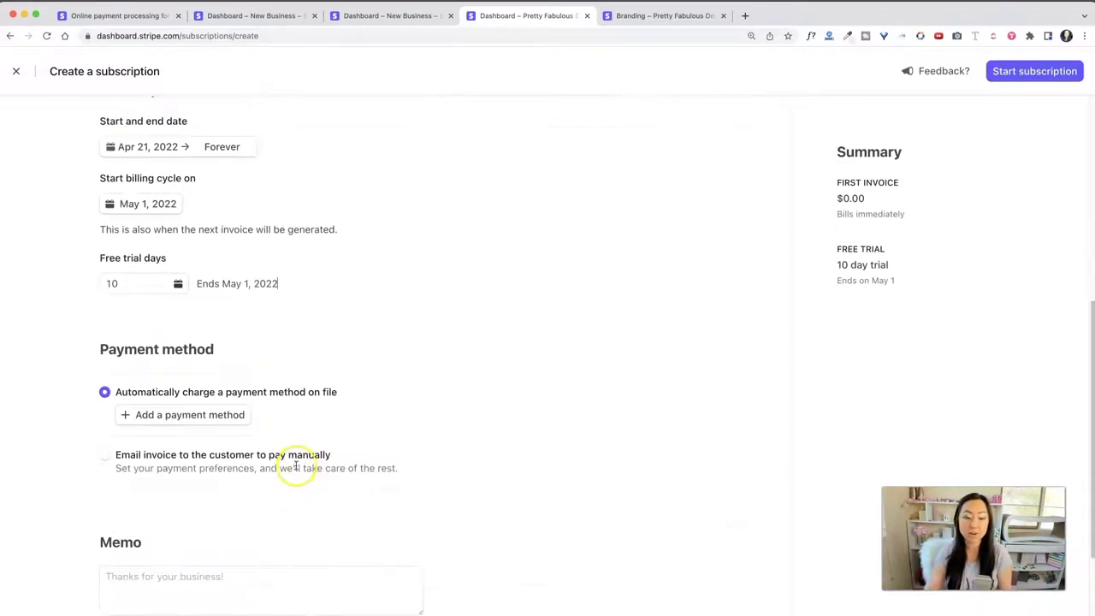
pyautogui.press('Tab')
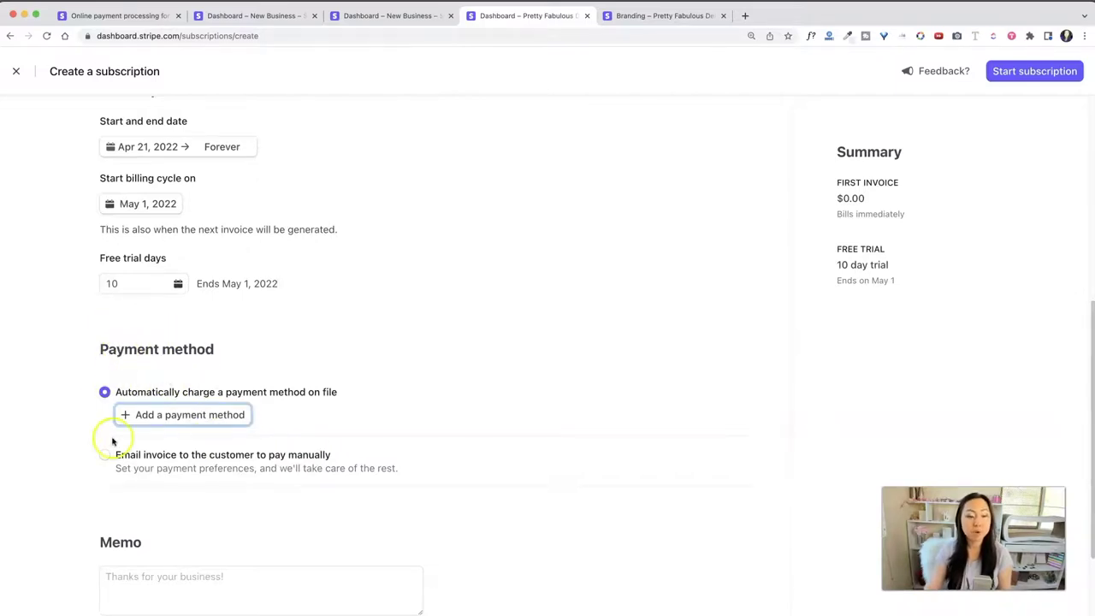
# Step: Email invoices for manual payment due in 30 days, and start the subscription
pyautogui.click(106, 455)
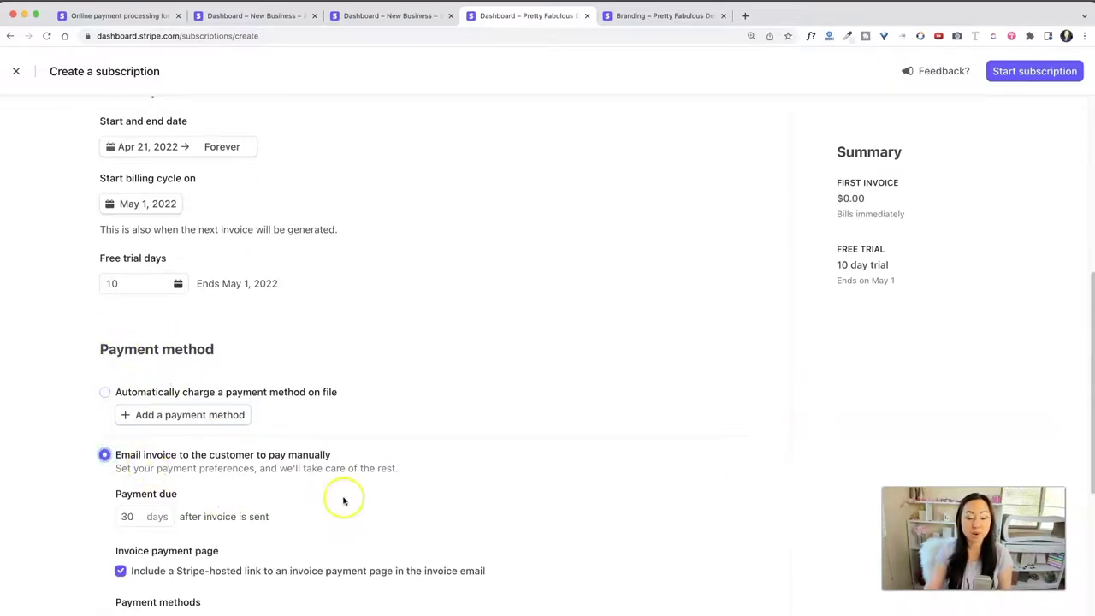
pyautogui.scroll(-3, 359, 499)
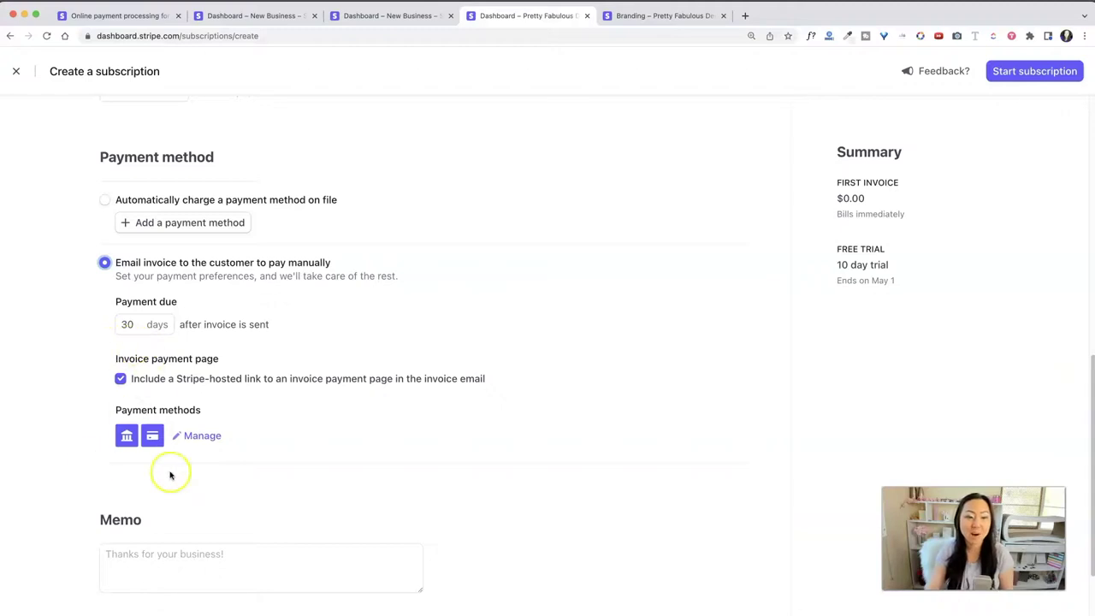
pyautogui.click(1033, 74)
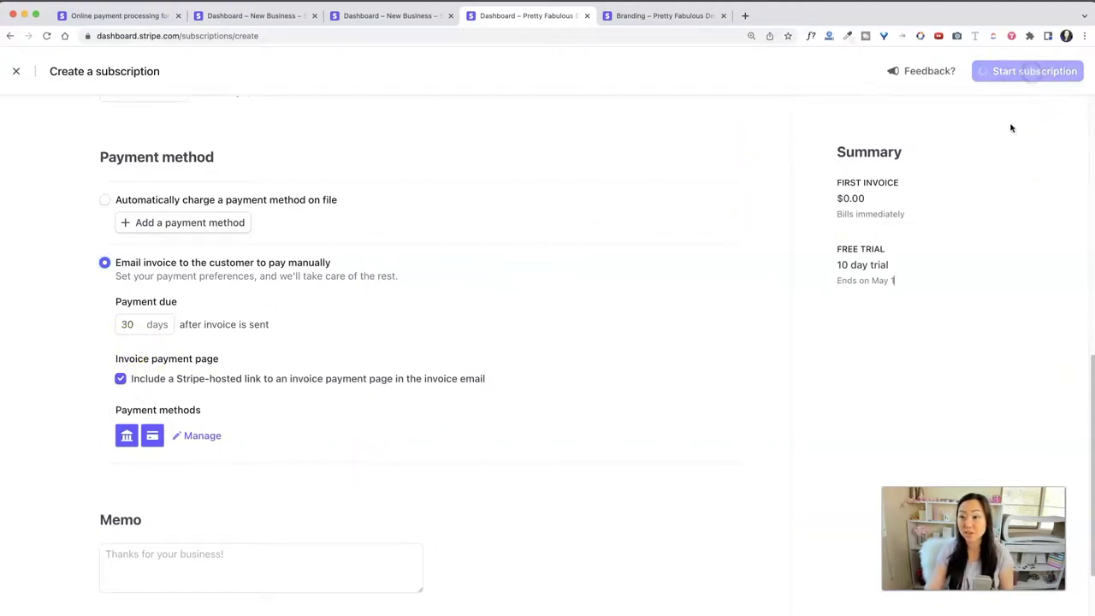